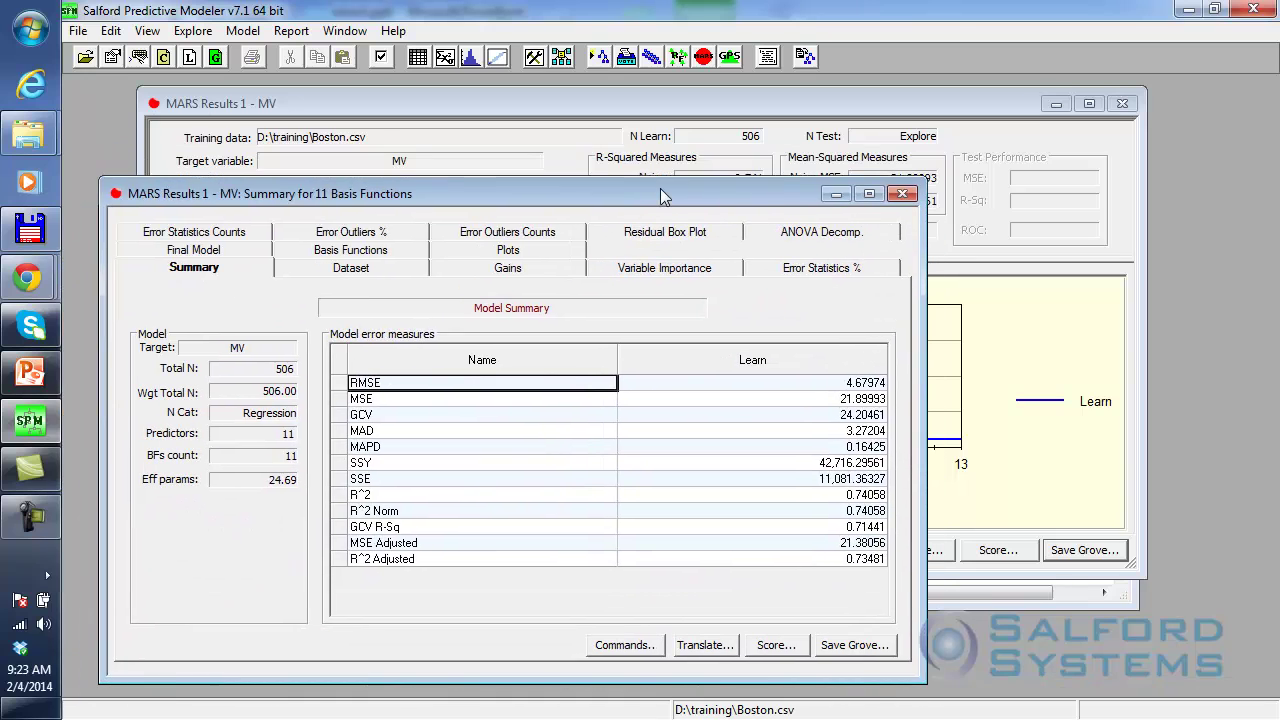
# Compare the learn values of R^2 and R^2 Adjusted in the summary for 11 basis functions
pyautogui.click(857, 495)
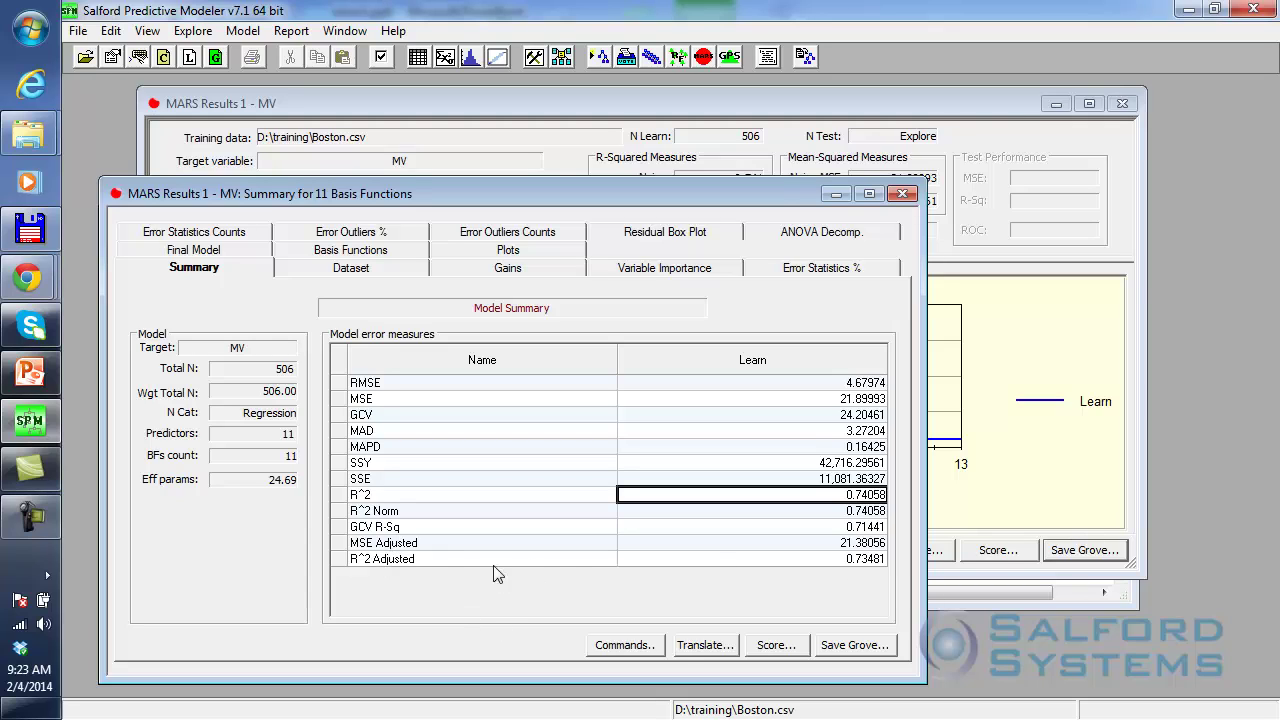
pyautogui.click(842, 559)
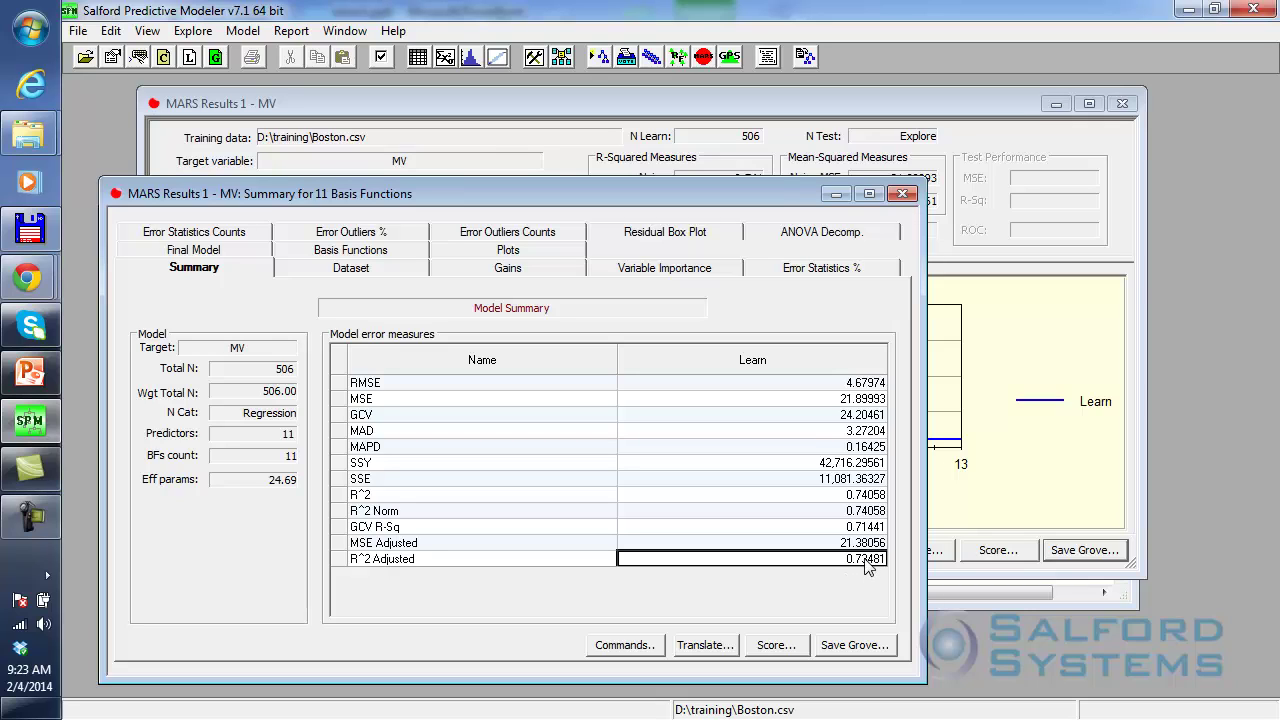
pyautogui.click(866, 498)
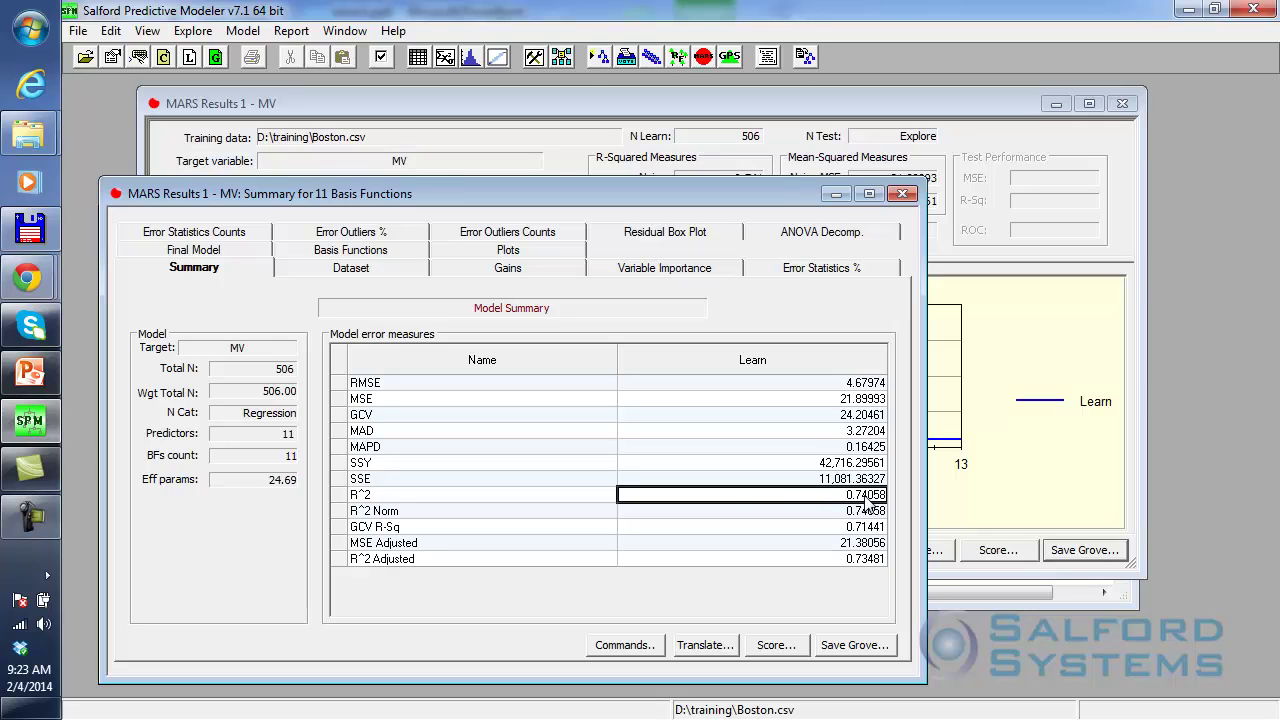
pyautogui.click(866, 559)
pyautogui.click(860, 499)
# Reposition the MARS Results 1 window and its summary, keeping the summary for 11 basis functions in front
pyautogui.moveTo(519, 192)
pyautogui.mouseDown()
pyautogui.moveTo(485, 176)
pyautogui.moveTo(504, 190)
pyautogui.mouseUp()
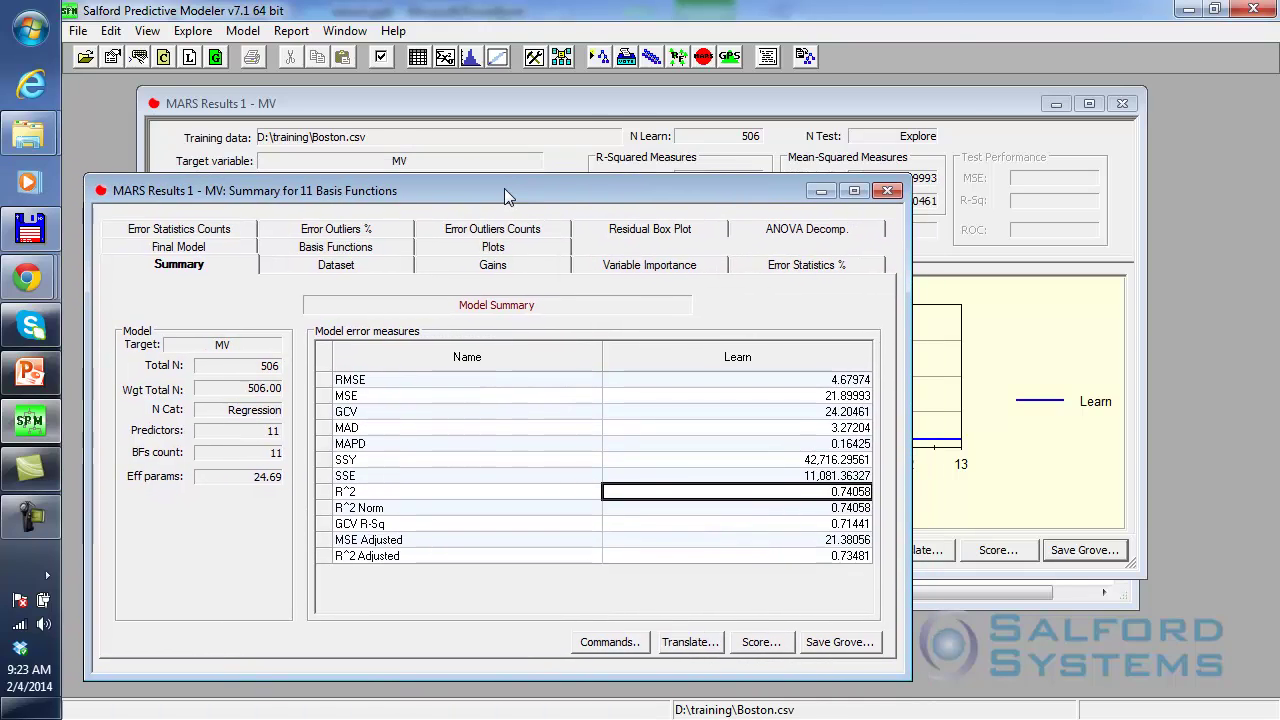
pyautogui.moveTo(612, 113); pyautogui.dragTo(641, 116)
pyautogui.click(130, 203)
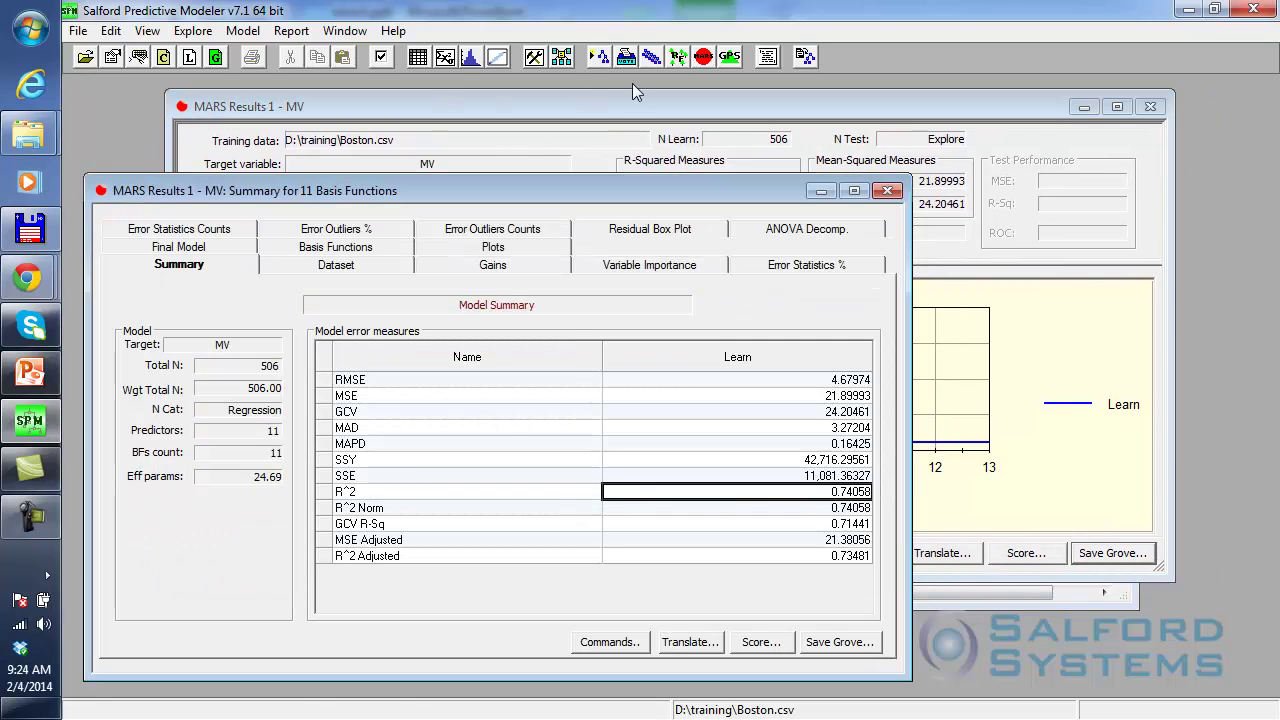
# Open the model setup and clear the Non Transform option for all variables
pyautogui.click(562, 58)
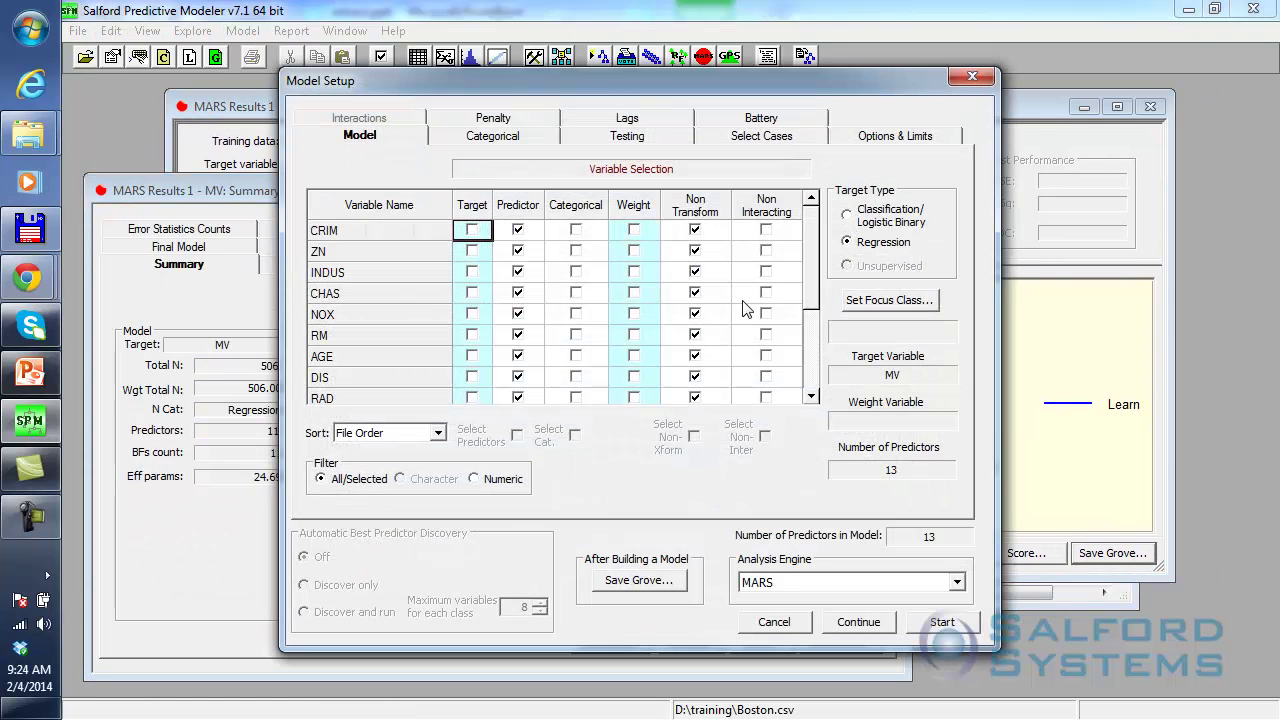
pyautogui.click(697, 213)
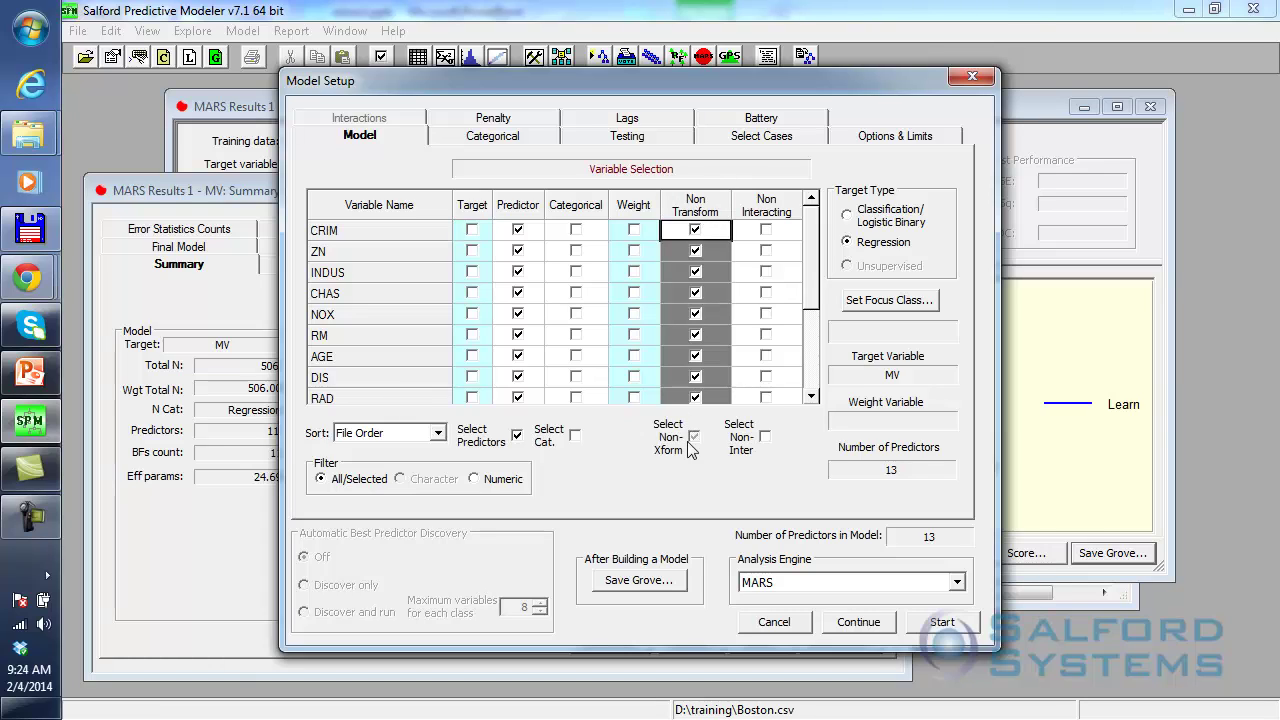
pyautogui.click(694, 436)
# Set Max Basis Functions to 40 and start building the MARS model
pyautogui.click(866, 142)
pyautogui.doubleClick(778, 220)
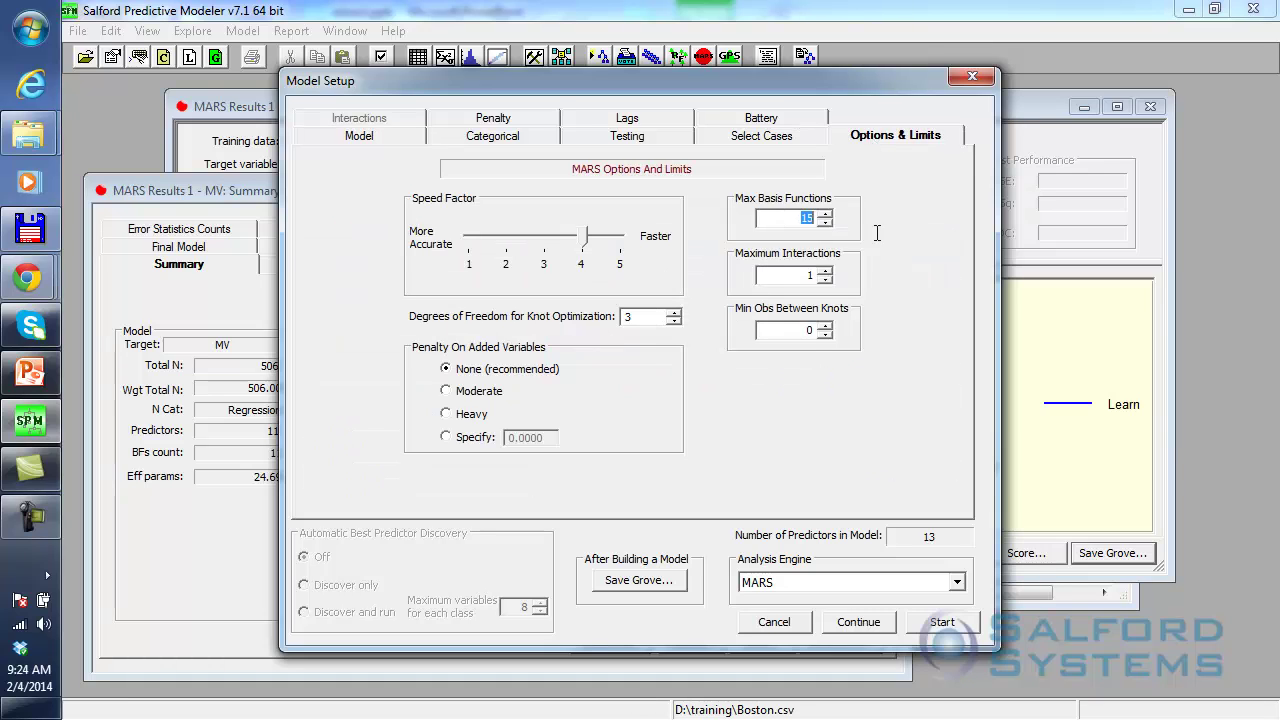
pyautogui.write('40')
pyautogui.moveTo(696, 81); pyautogui.dragTo(690, 103)
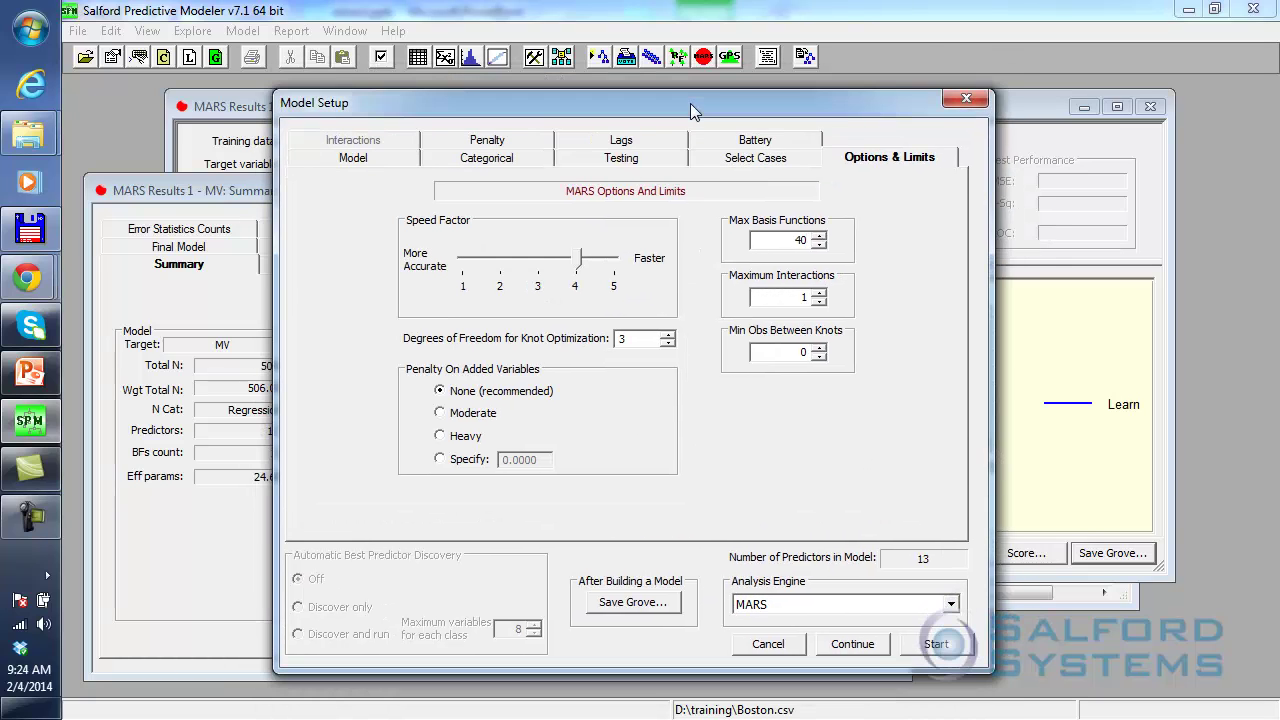
pyautogui.click(935, 647)
pyautogui.click(935, 645)
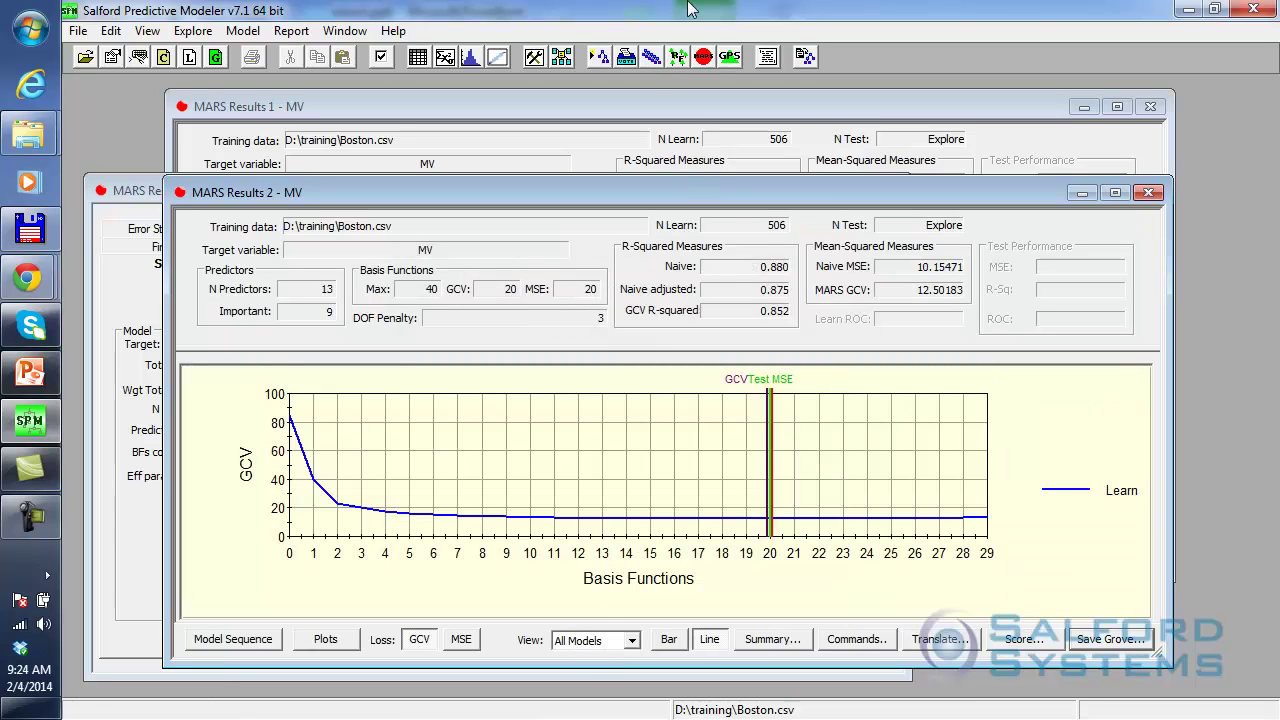
# Reposition the MARS Results 2 window and open its model summary for 20 basis functions
pyautogui.moveTo(649, 192); pyautogui.dragTo(638, 146)
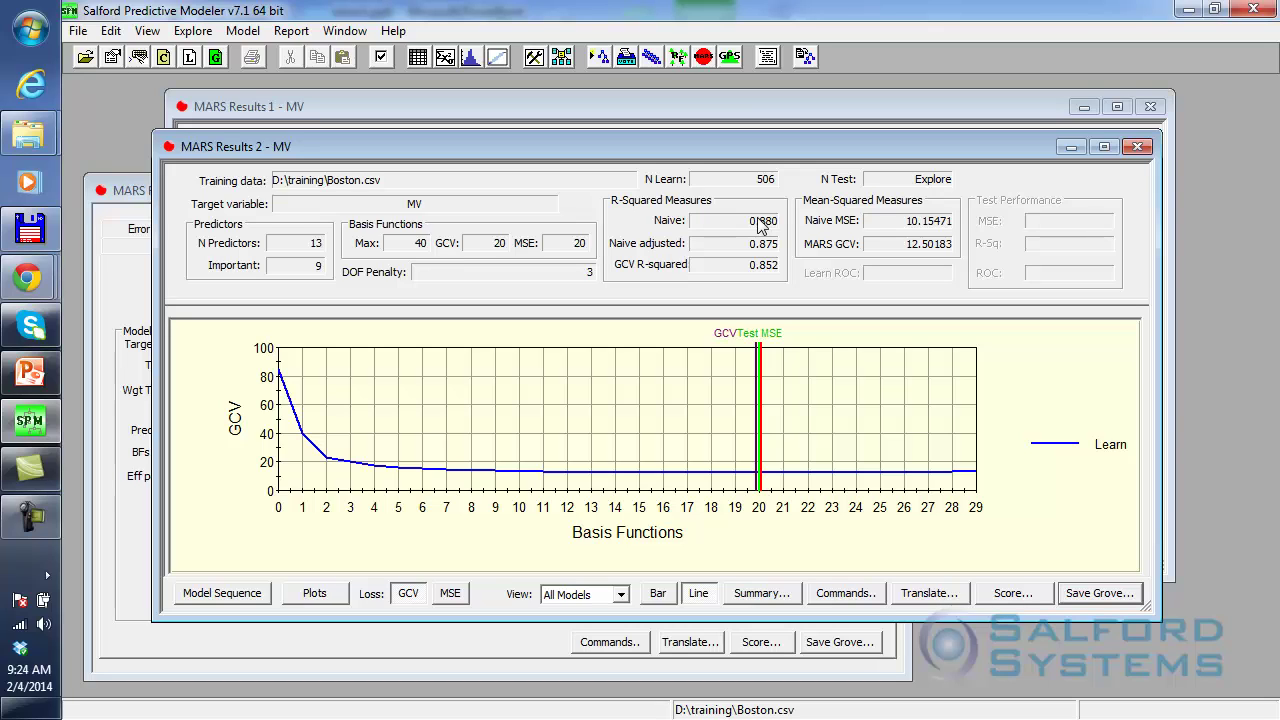
pyautogui.moveTo(765, 154); pyautogui.dragTo(749, 157)
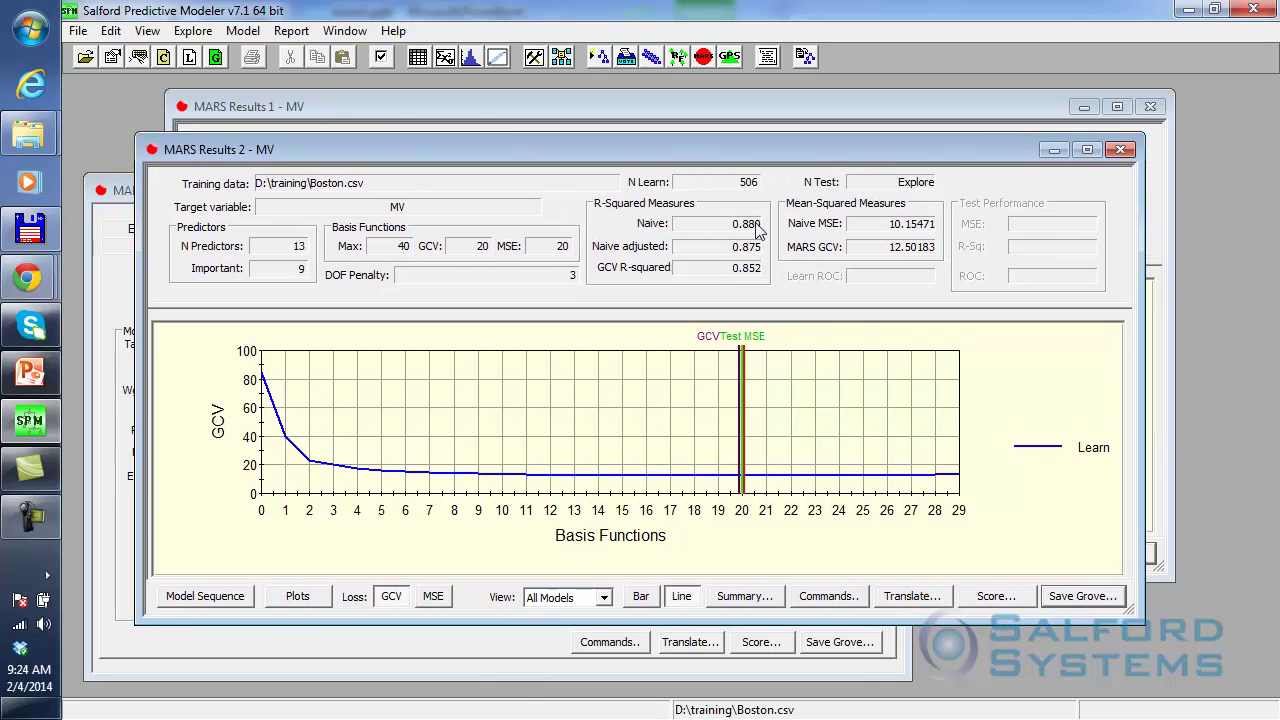
pyautogui.click(744, 596)
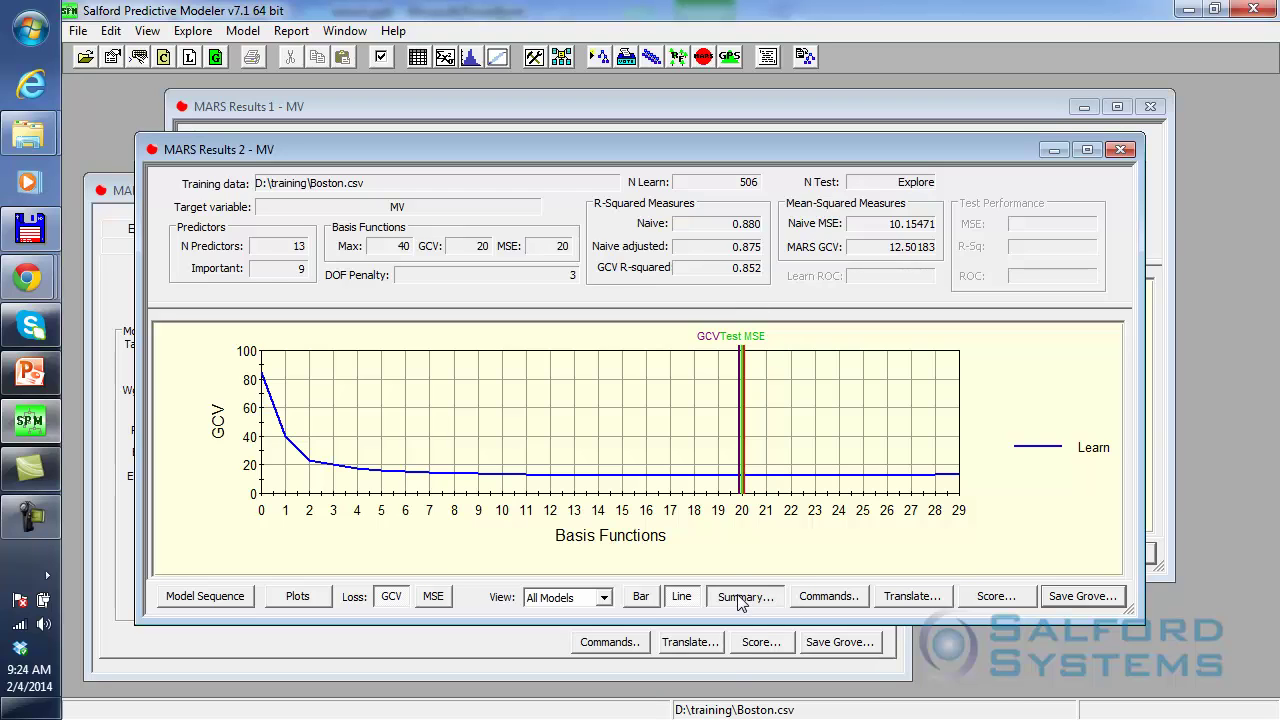
pyautogui.moveTo(652, 217); pyautogui.dragTo(725, 122)
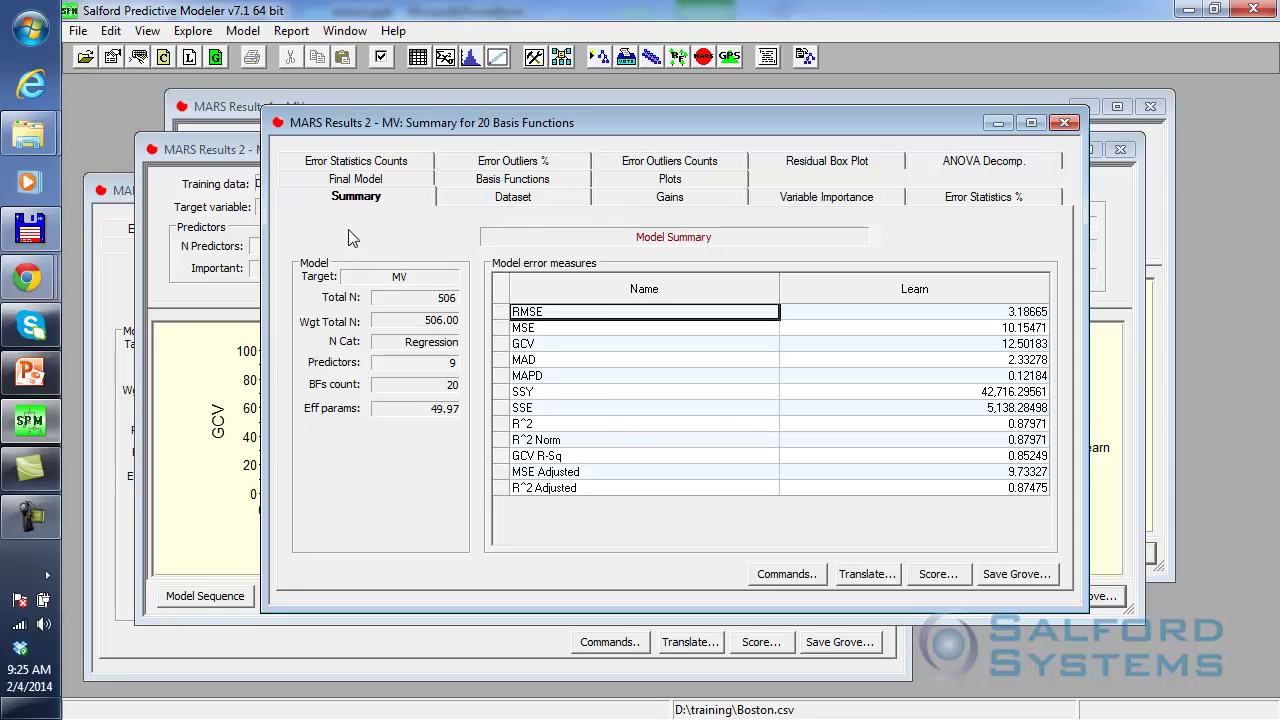
# Examine the basis function definitions of the 20-basis-function model and highlight its Y equation to relate the two
pyautogui.click(482, 182)
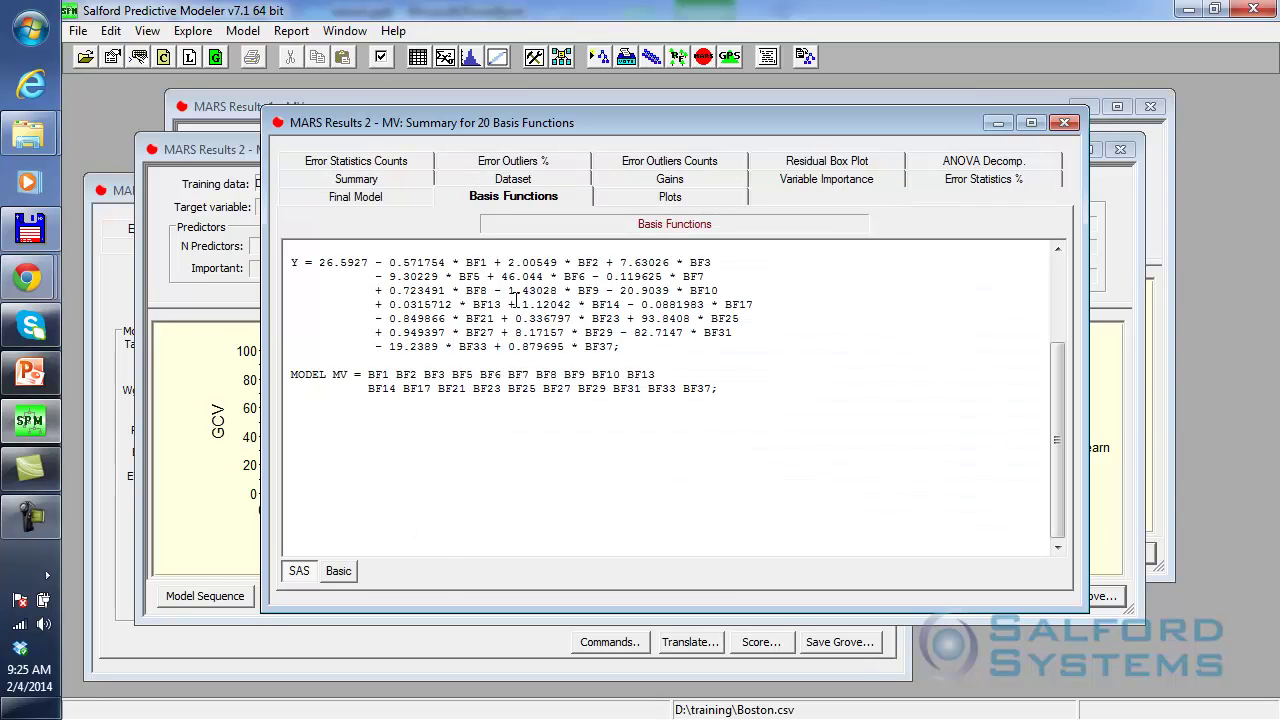
pyautogui.scroll(7, 614, 432)
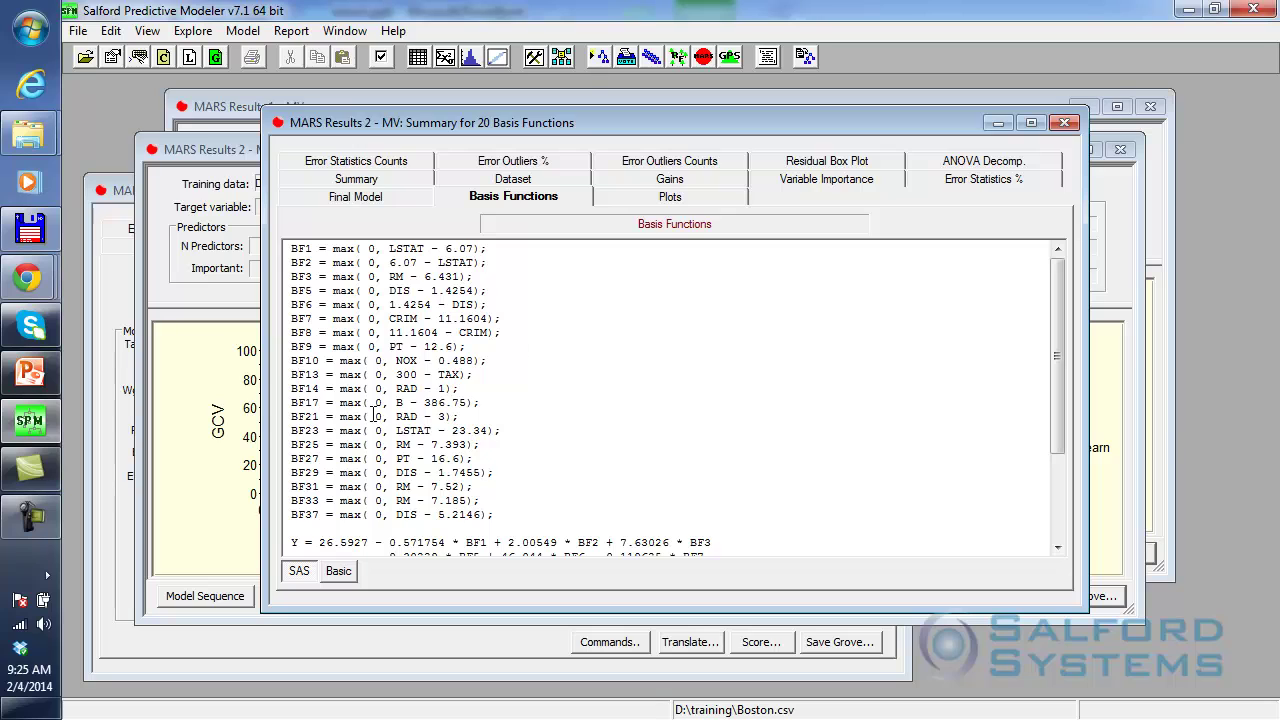
pyautogui.scroll(-4, 438, 280)
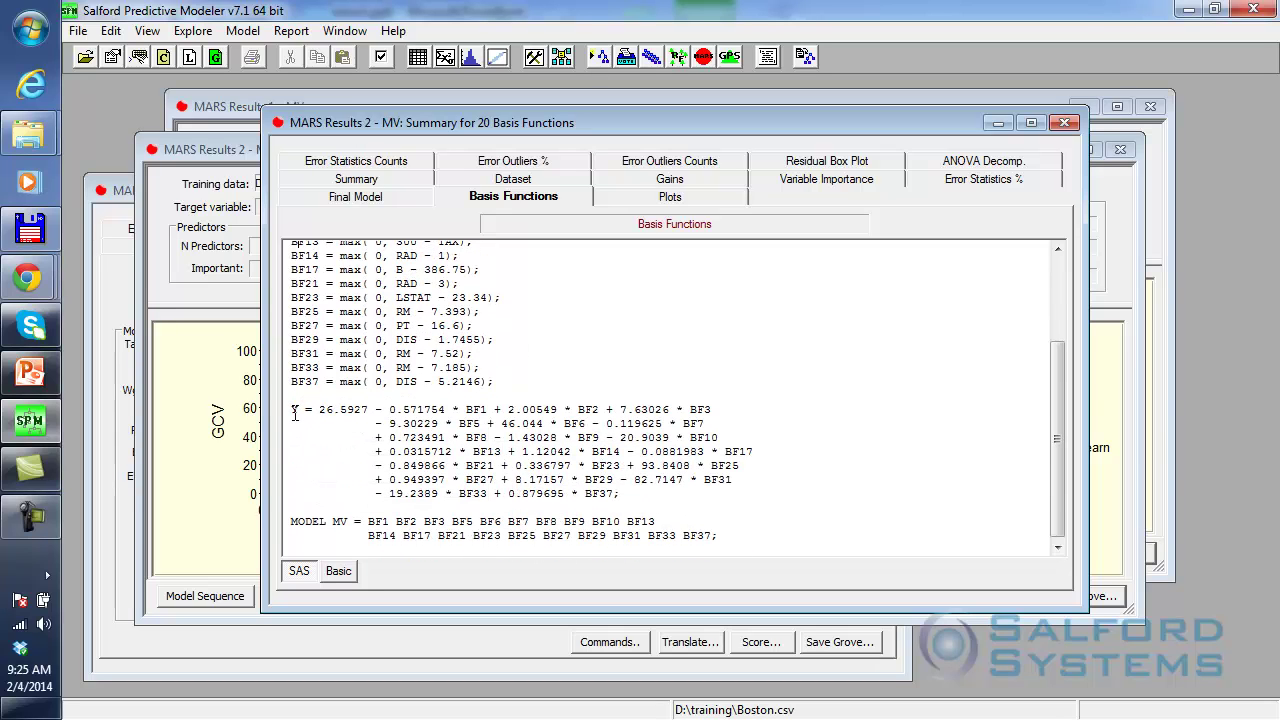
pyautogui.moveTo(294, 411); pyautogui.dragTo(762, 507)
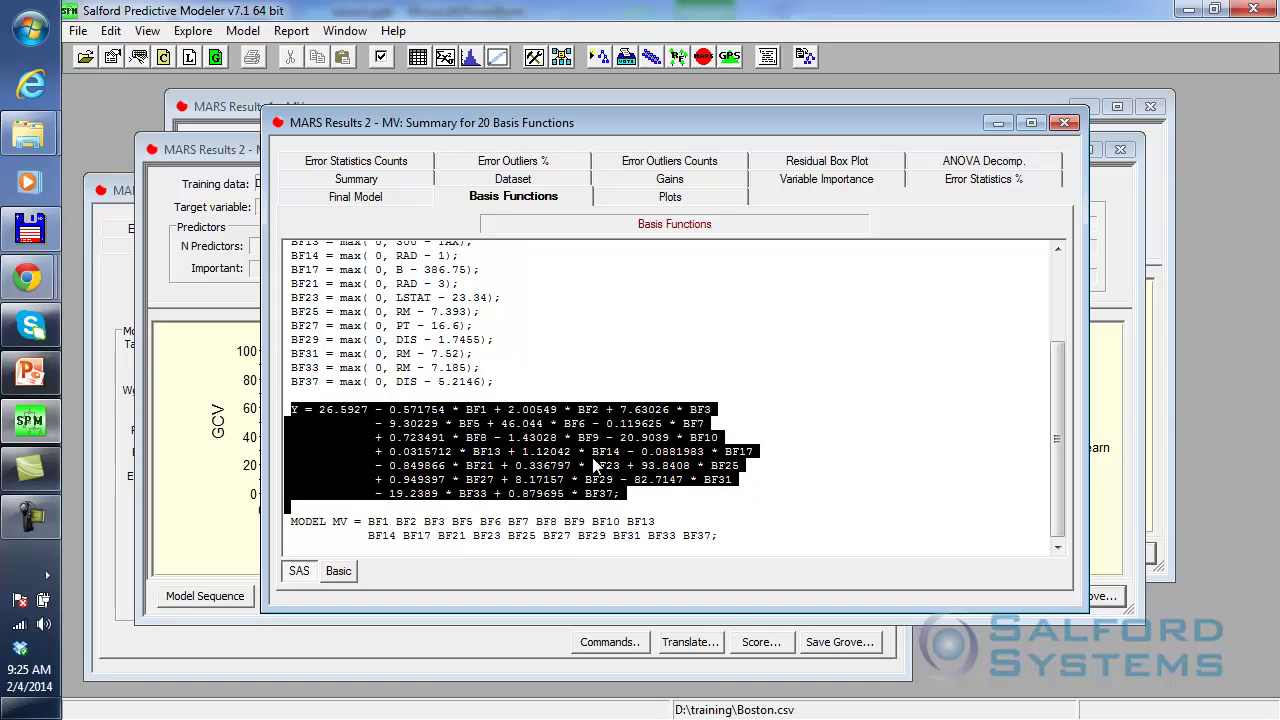
pyautogui.click(405, 384)
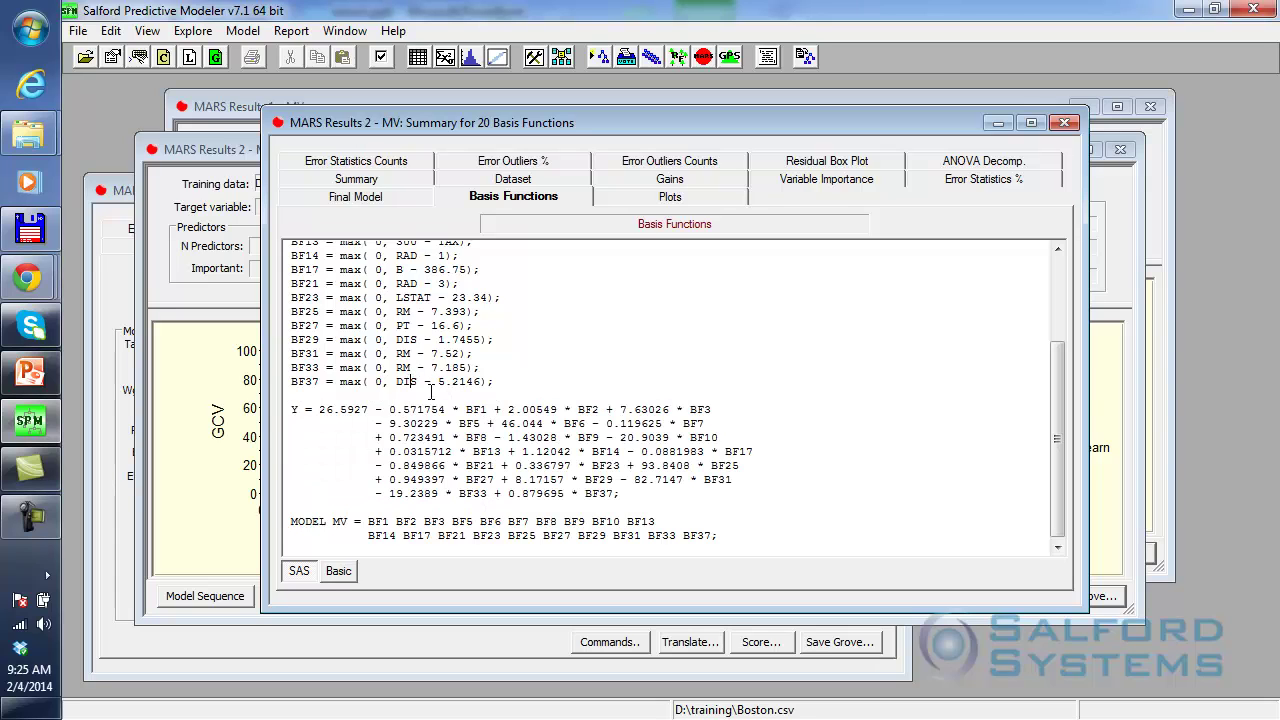
pyautogui.scroll(3, 431, 392)
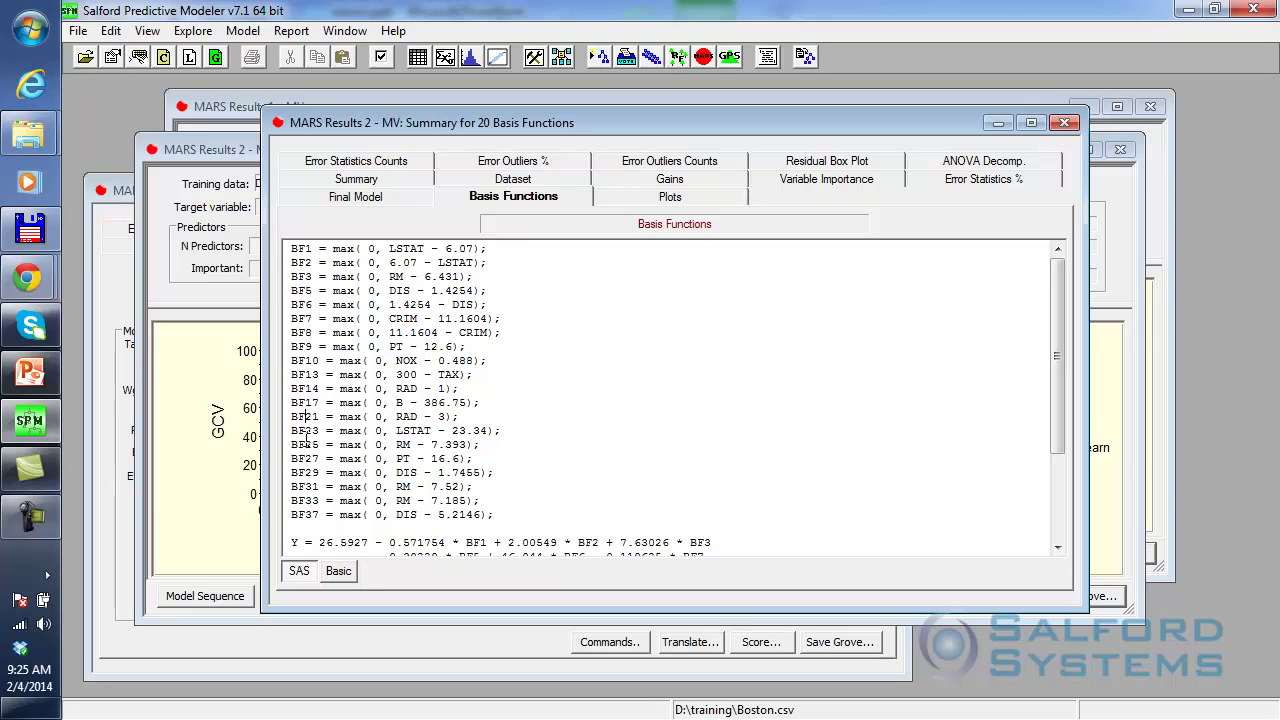
pyautogui.scroll(-3, 475, 476)
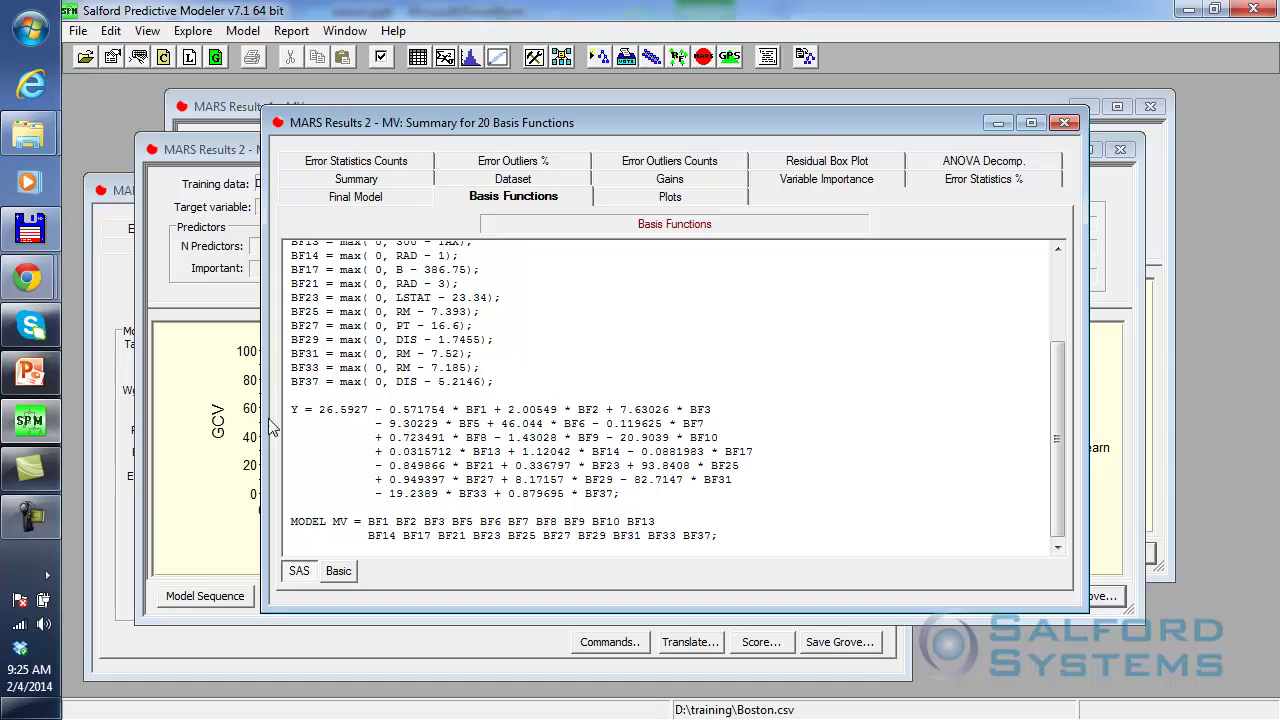
pyautogui.moveTo(286, 409); pyautogui.dragTo(724, 491)
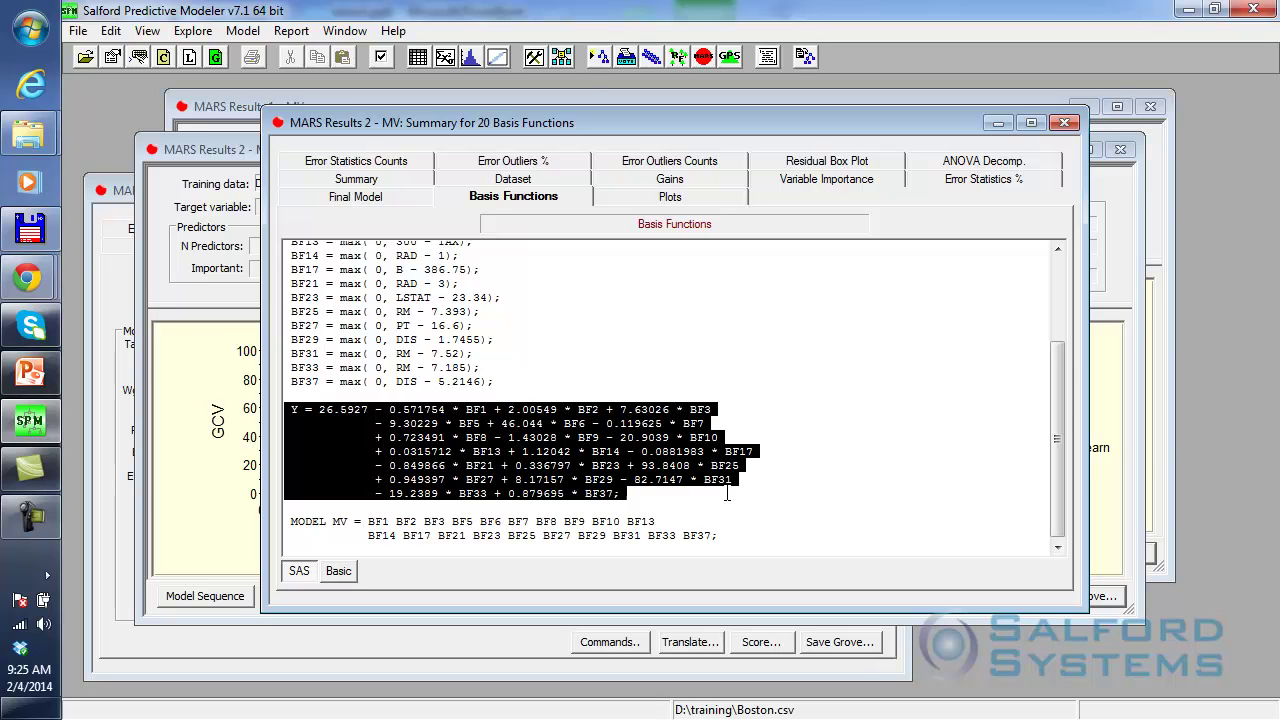
pyautogui.click(441, 383)
pyautogui.scroll(3, 502, 404)
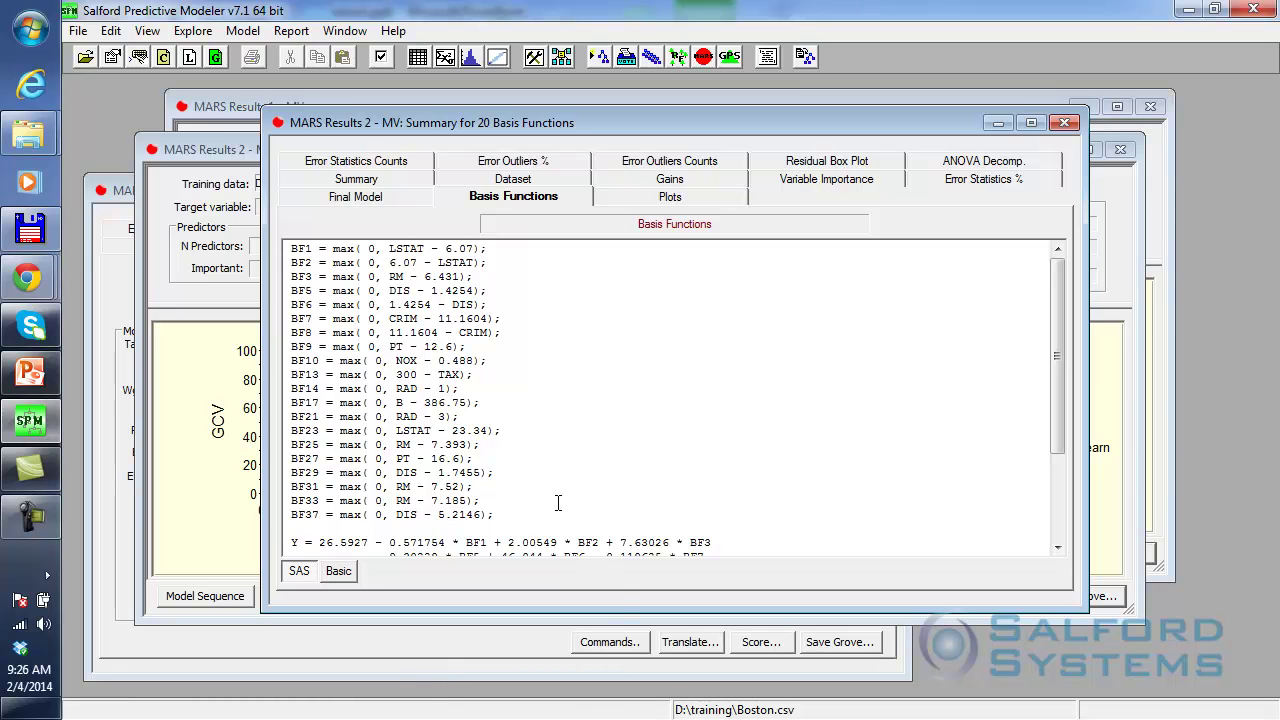
pyautogui.scroll(-3, 558, 503)
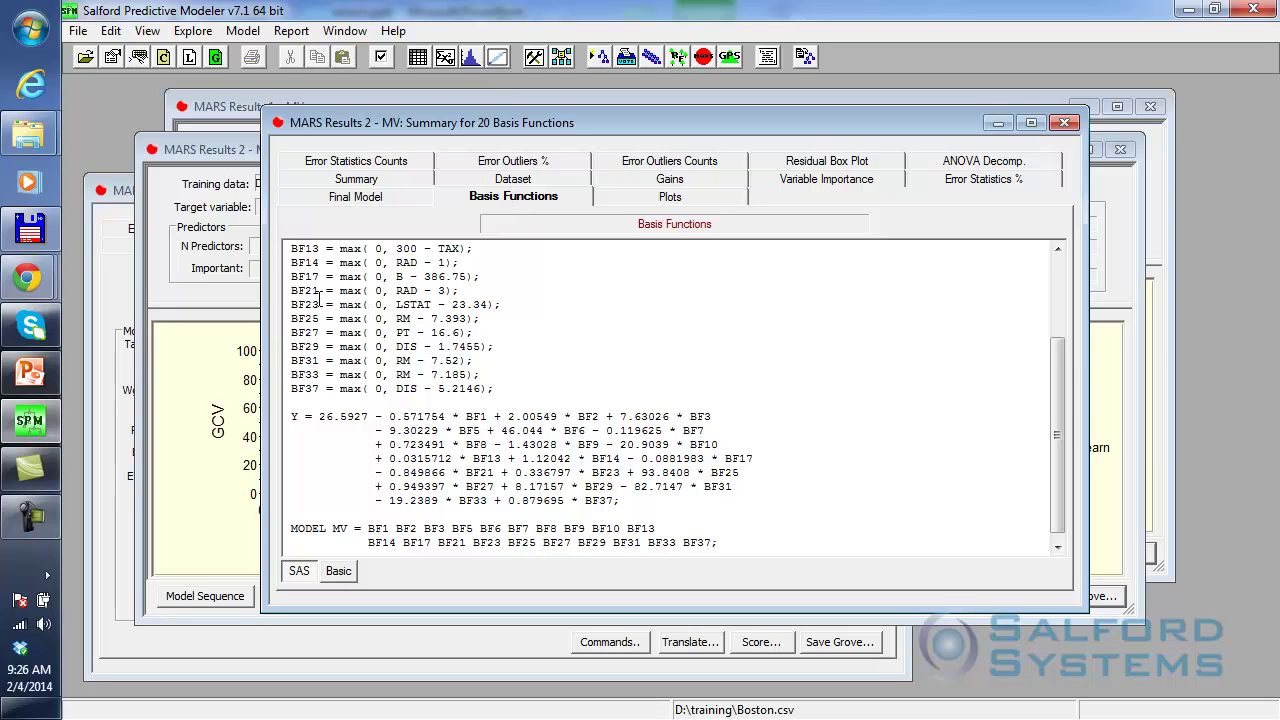
pyautogui.scroll(3, 320, 297)
pyautogui.scroll(-3, 400, 416)
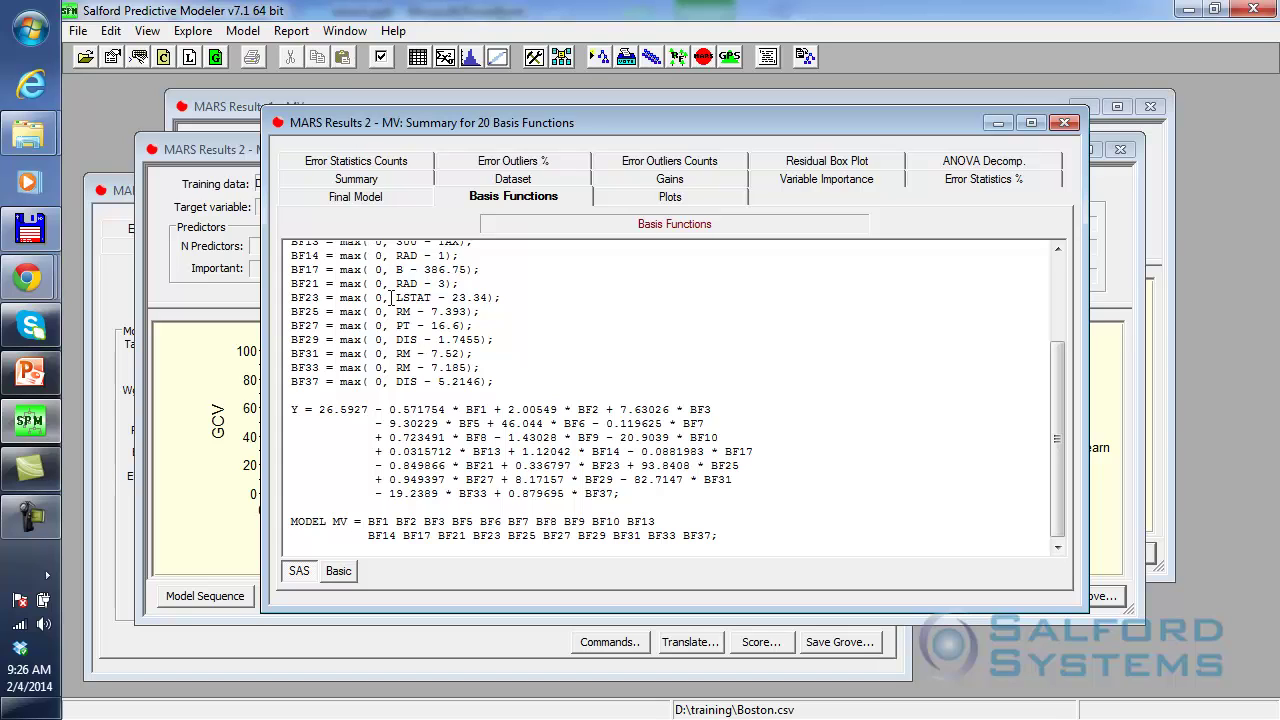
# Show all 2D plots of the 20-basis-function model and move the plot window clear of the other summaries
pyautogui.click(675, 197)
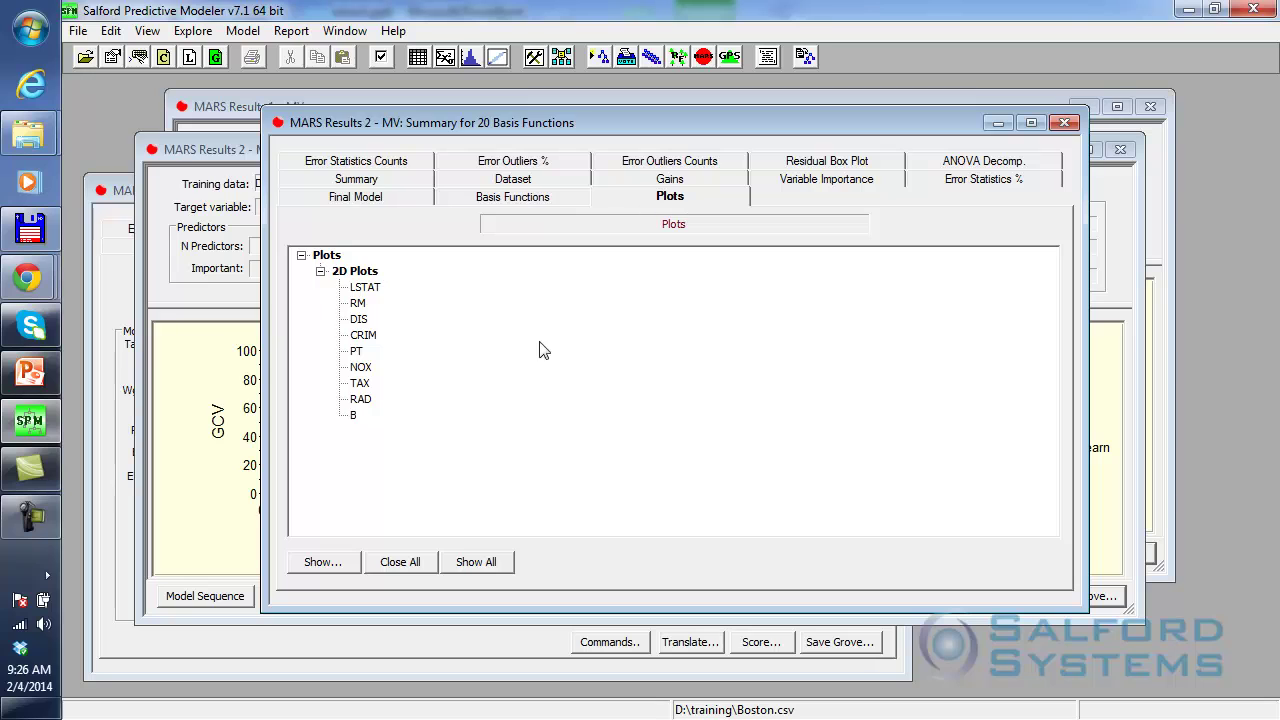
pyautogui.click(478, 566)
pyautogui.moveTo(651, 250); pyautogui.dragTo(891, 103)
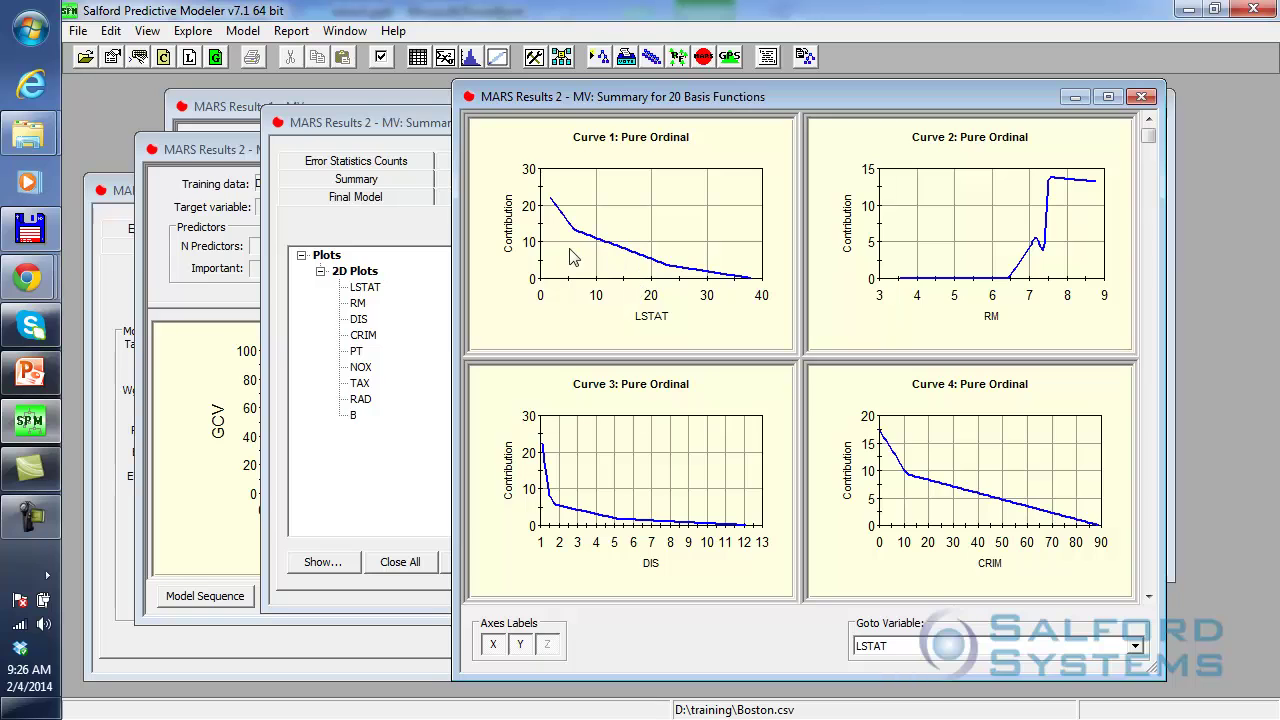
# Uncover the summary for 11 basis functions, show all its 2D plots, and place them opposite the second model's plots
pyautogui.click(220, 149)
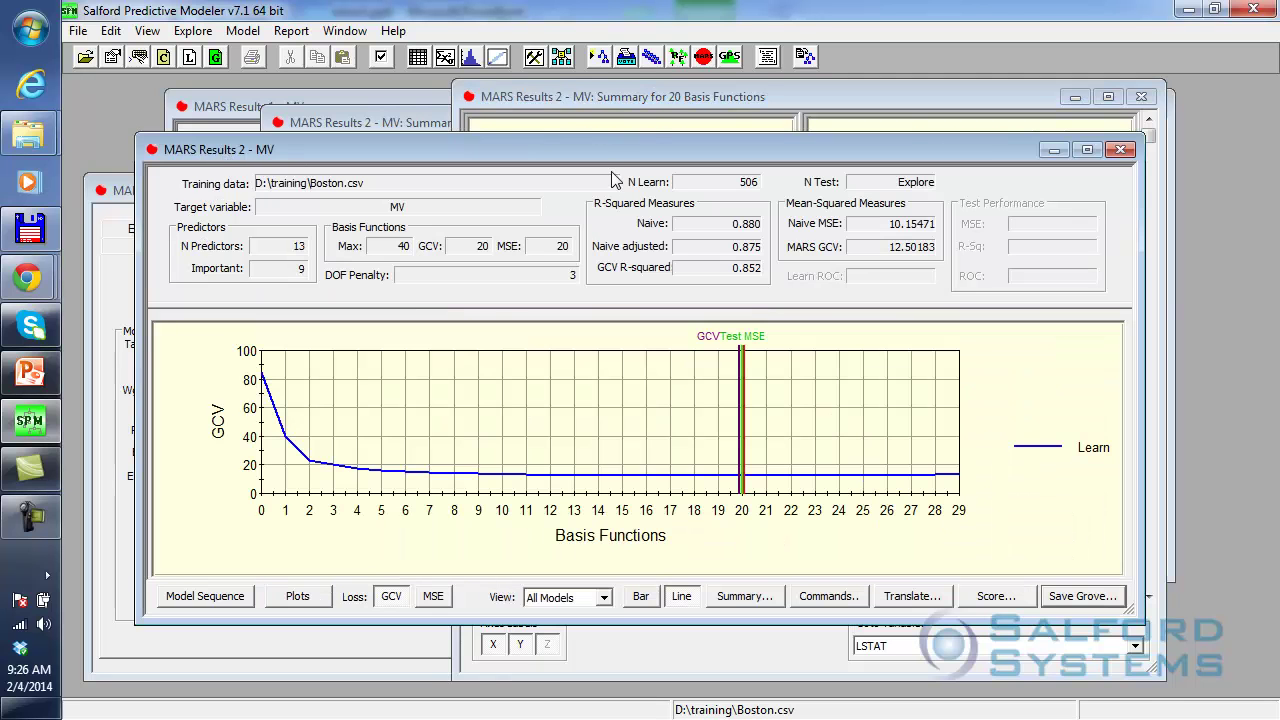
pyautogui.moveTo(606, 154); pyautogui.dragTo(615, 447)
pyautogui.click(206, 191)
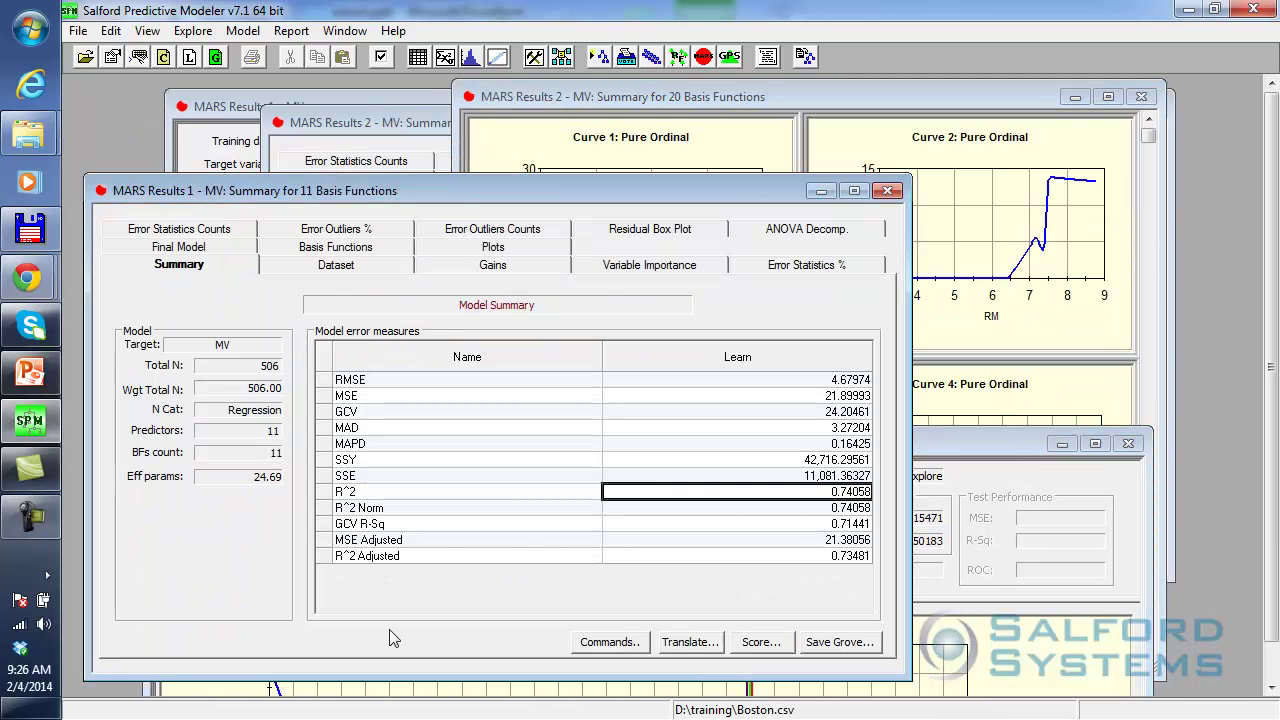
pyautogui.click(492, 248)
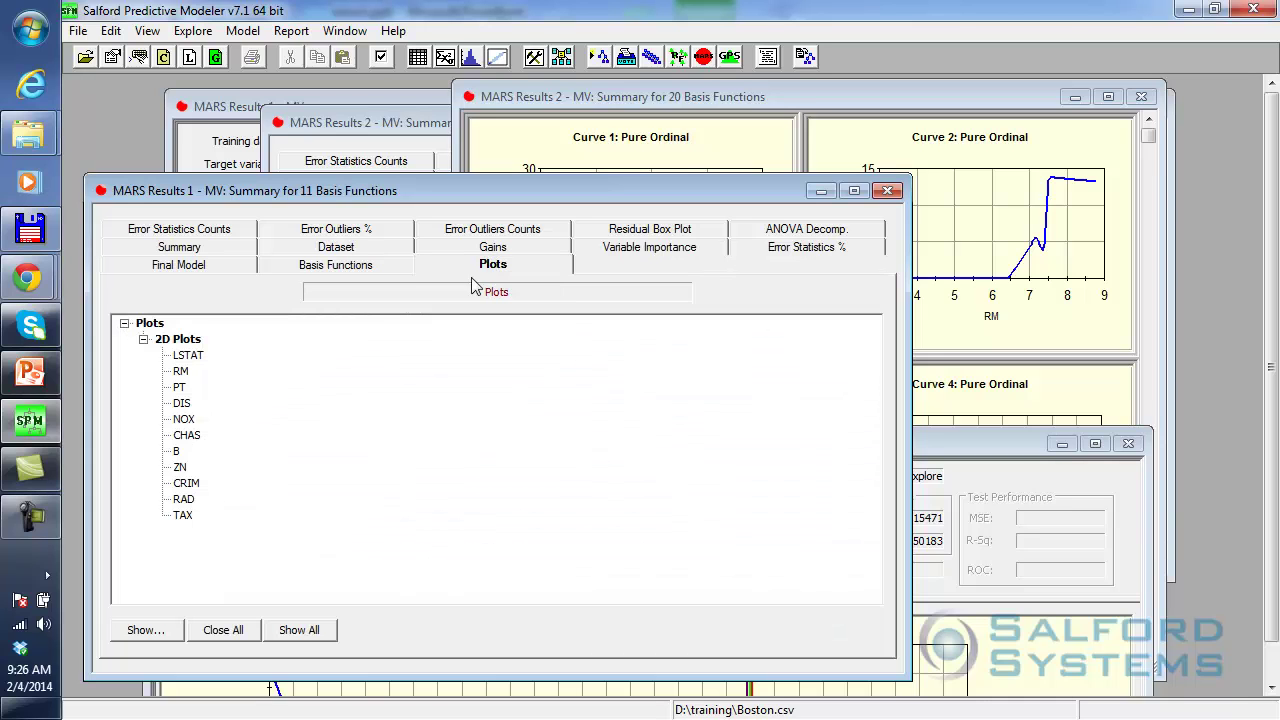
pyautogui.click(299, 630)
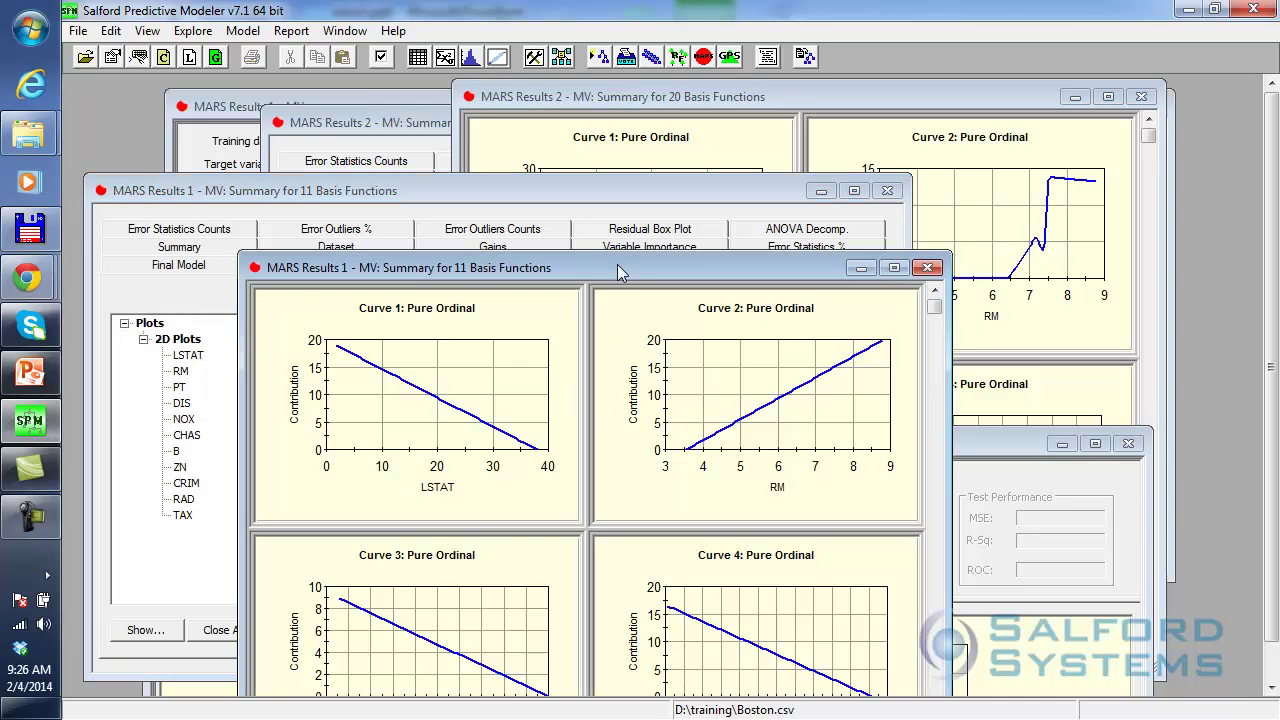
pyautogui.moveTo(616, 252); pyautogui.dragTo(428, 96)
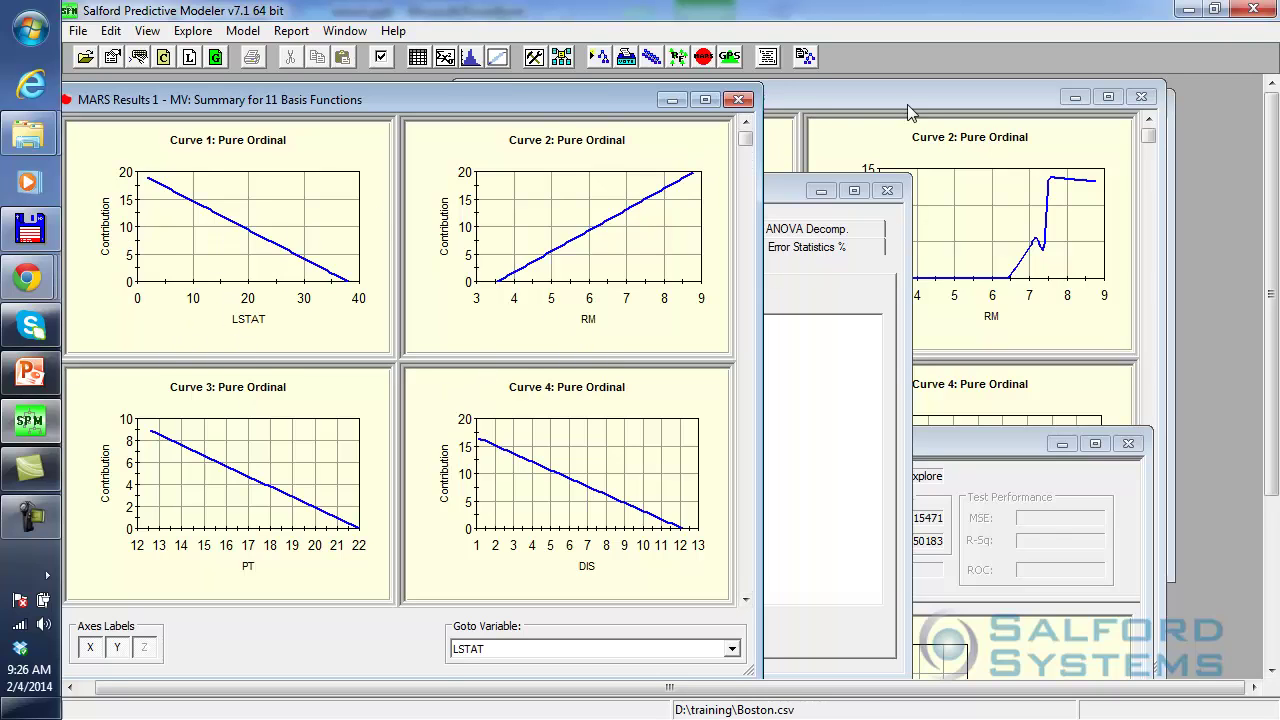
# Arrange the 20-basis-function plots beside the 11-basis-function plots and examine the LSTAT, RM, DIS, CRIM, PT and NOX curves
pyautogui.moveTo(907, 104); pyautogui.dragTo(1054, 114)
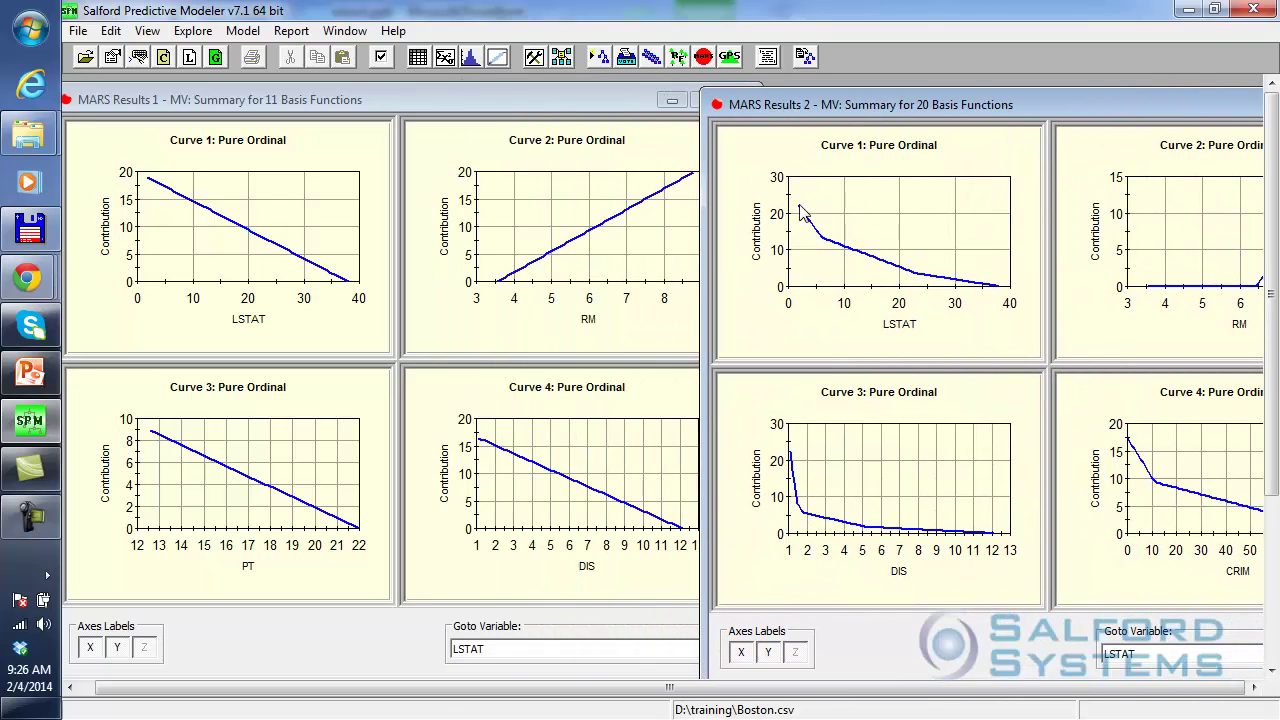
pyautogui.moveTo(990, 110); pyautogui.dragTo(750, 120)
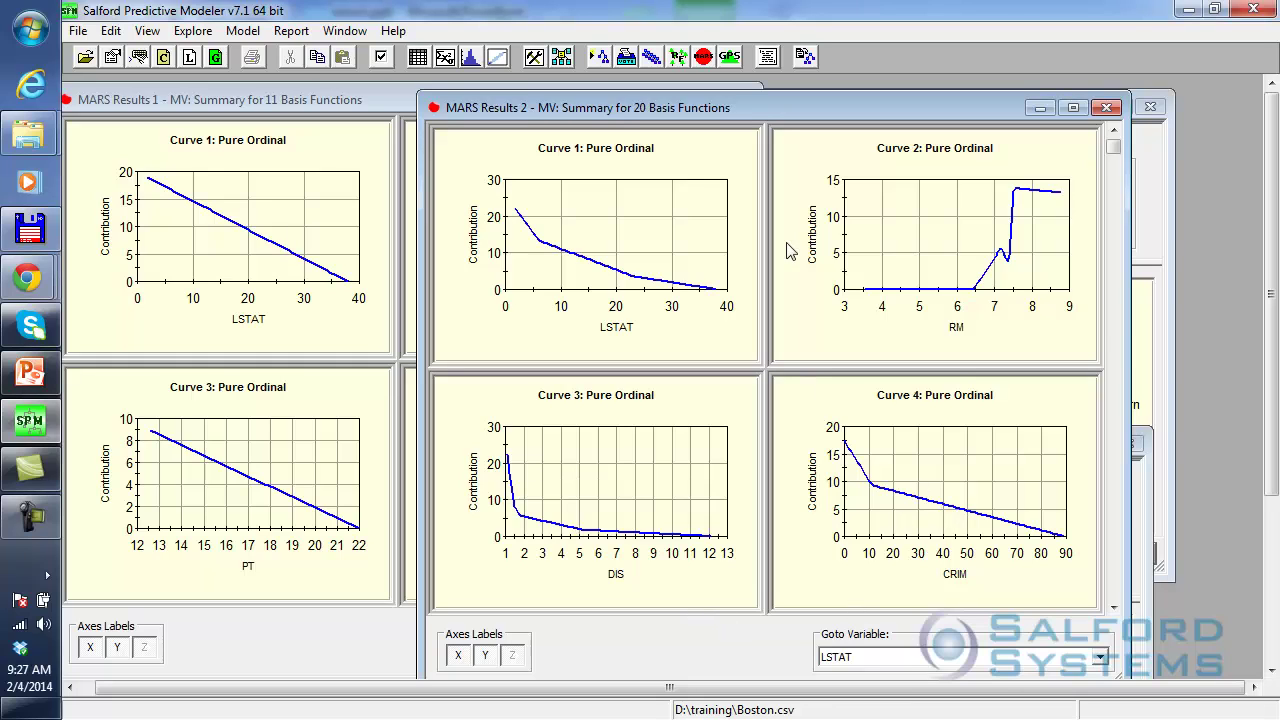
pyautogui.click(1115, 492)
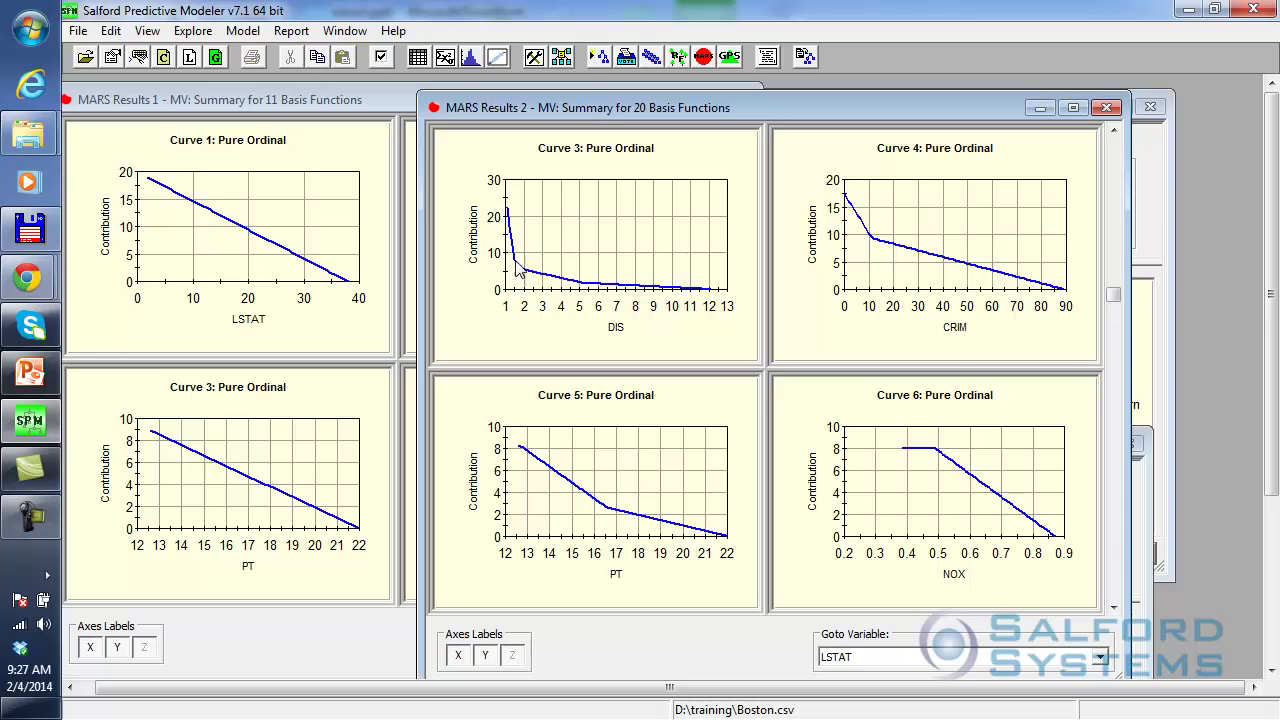
# Recheck the first curves of the 20-basis-function model beside the 11-basis-function plots, and close both plot windows
pyautogui.click(1113, 157)
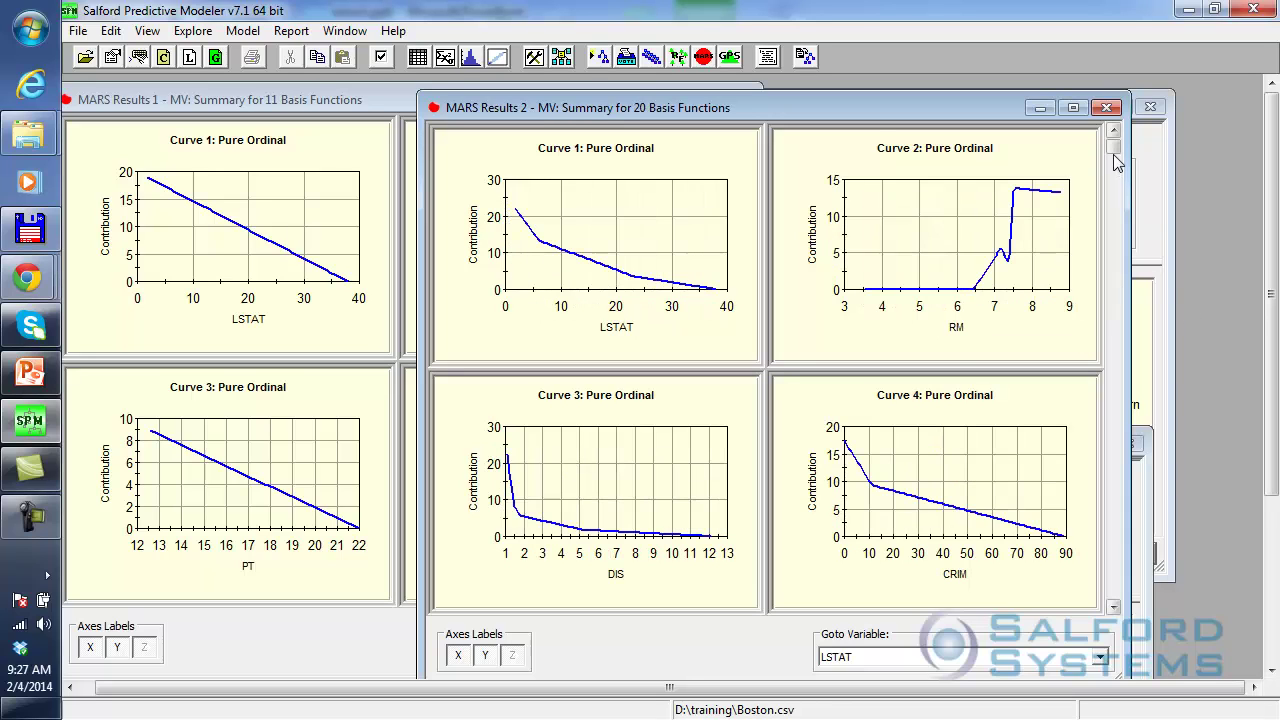
pyautogui.moveTo(827, 108); pyautogui.dragTo(869, 98)
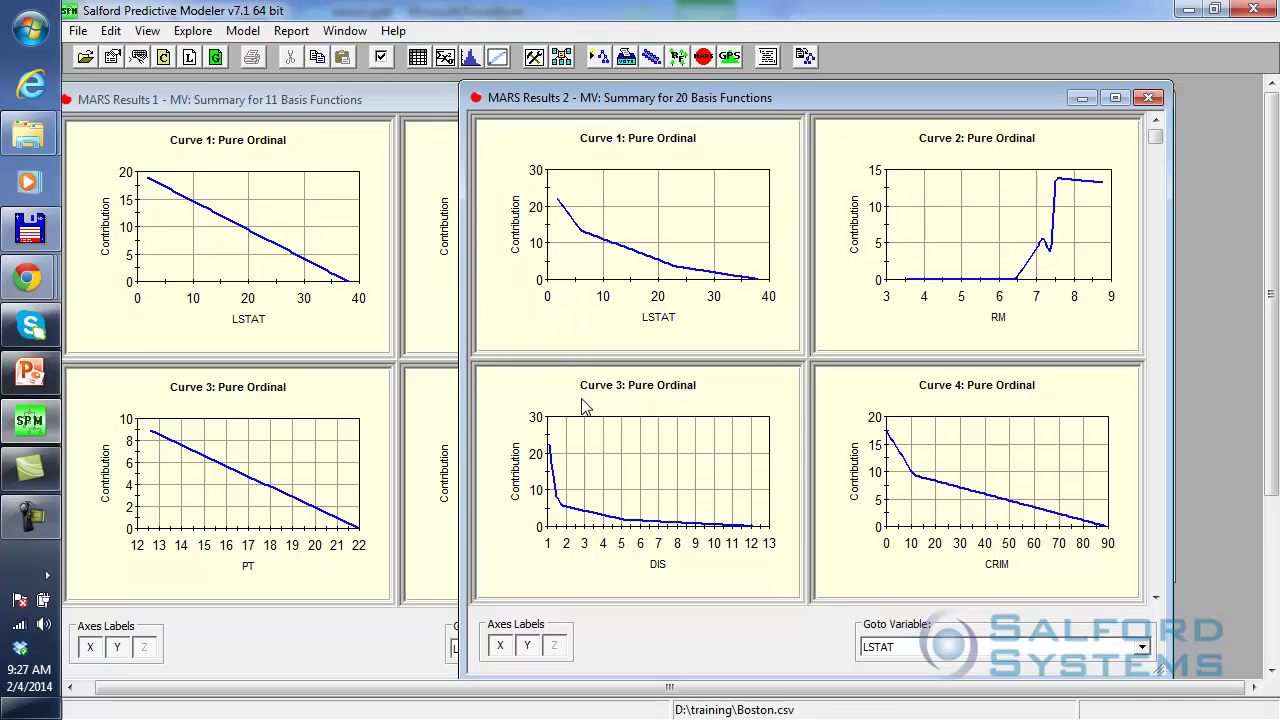
pyautogui.click(1151, 98)
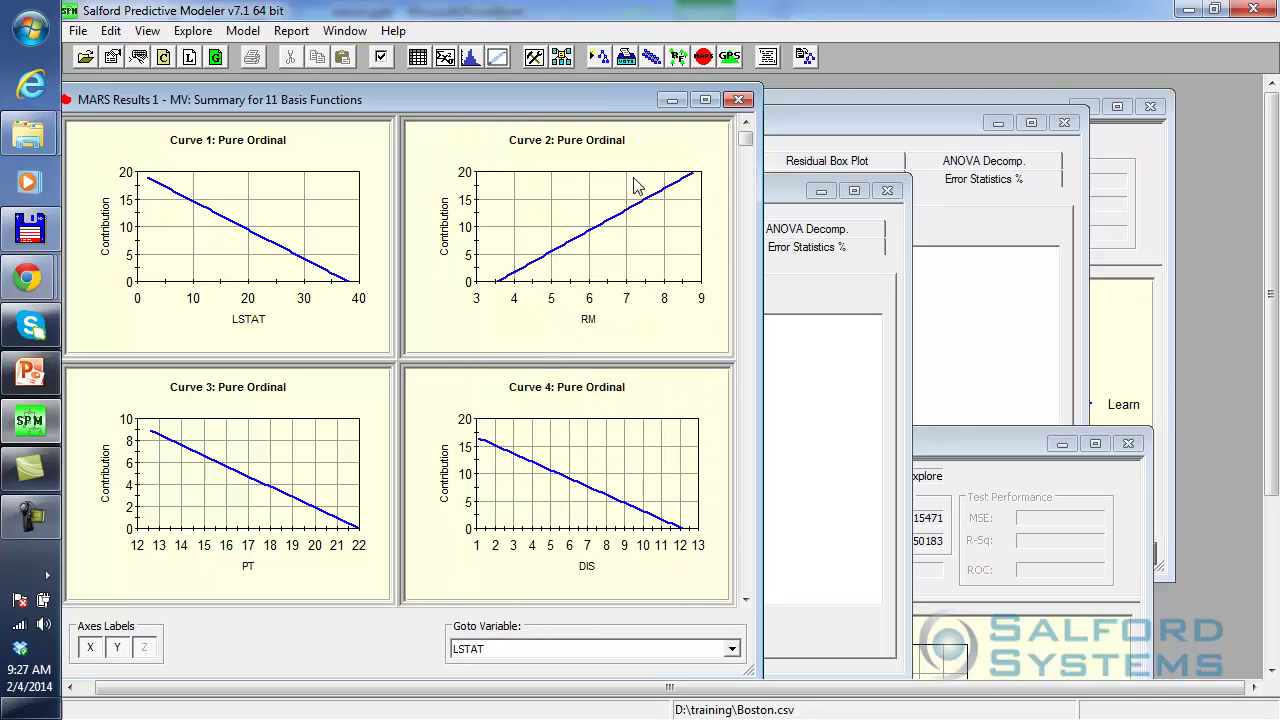
pyautogui.click(740, 101)
# Close the summary windows of both MARS models and move the MARS Results 2 window clear of them
pyautogui.click(887, 188)
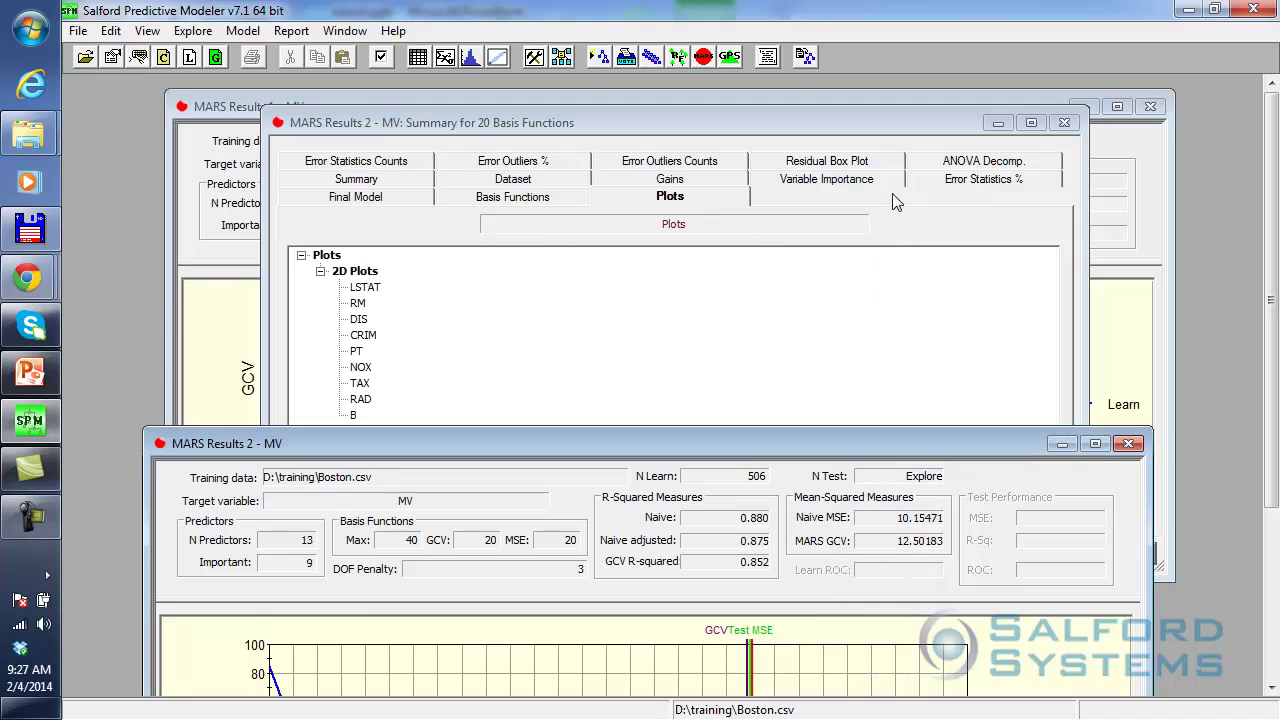
pyautogui.moveTo(751, 443); pyautogui.dragTo(868, 291)
pyautogui.click(1064, 122)
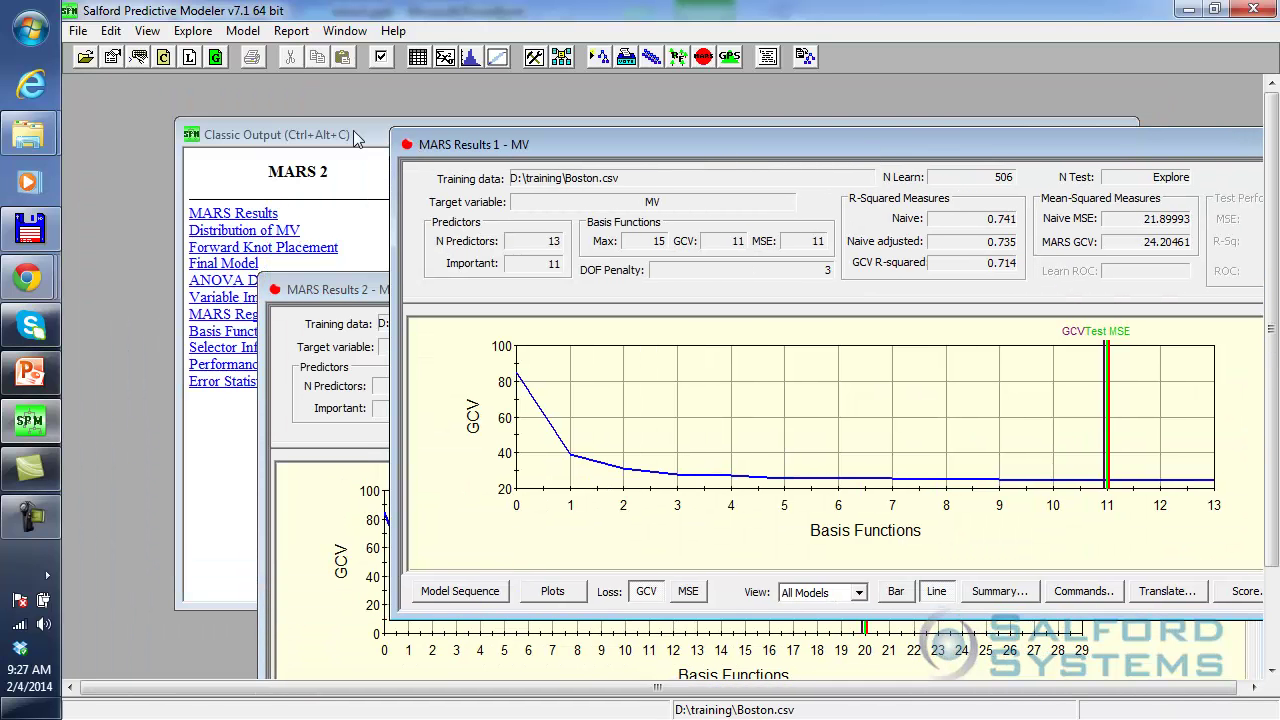
# Bring the Classic Output report to the front and show the start of its contents list, including the MARS 1 entries
pyautogui.click(352, 135)
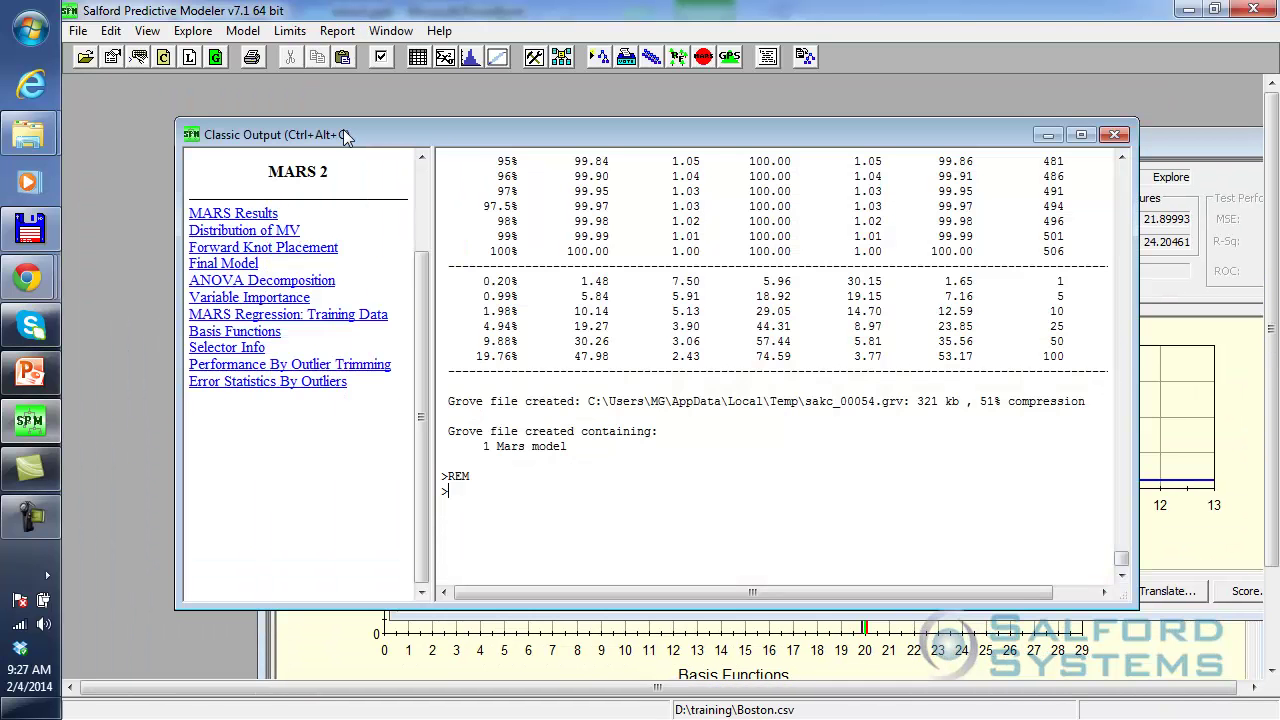
pyautogui.moveTo(345, 135); pyautogui.dragTo(308, 127)
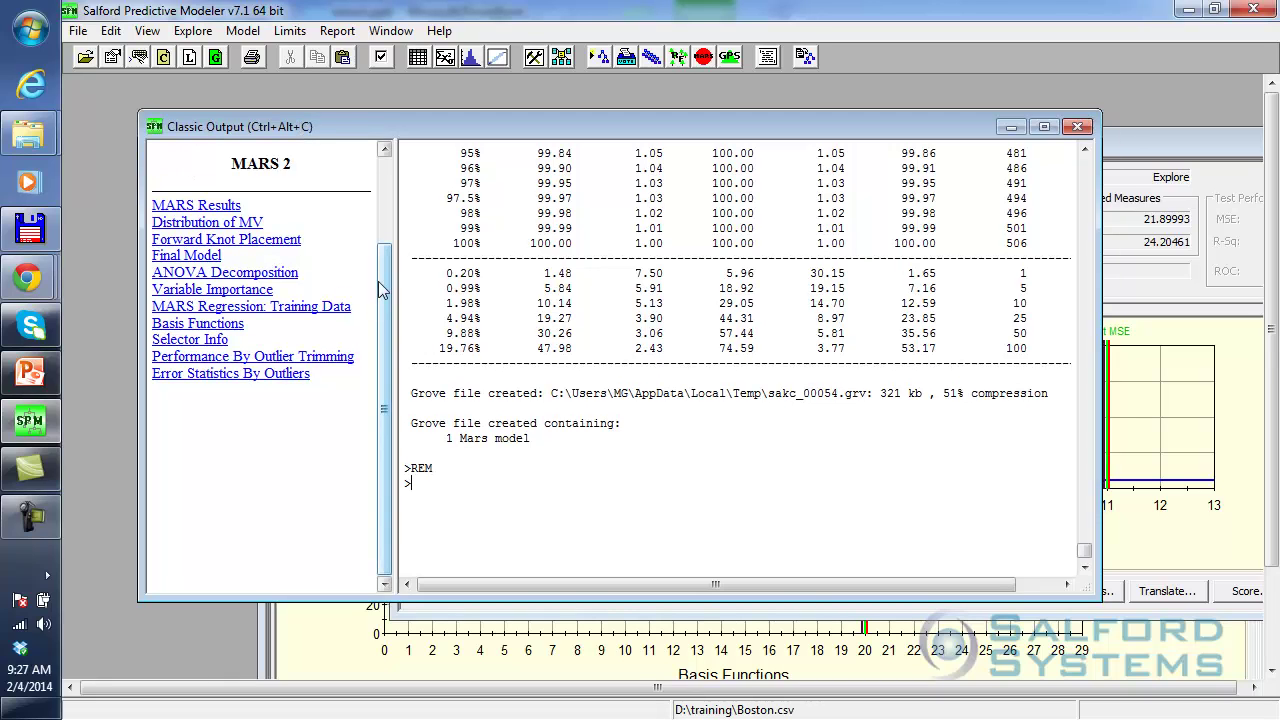
pyautogui.moveTo(380, 290); pyautogui.dragTo(382, 198)
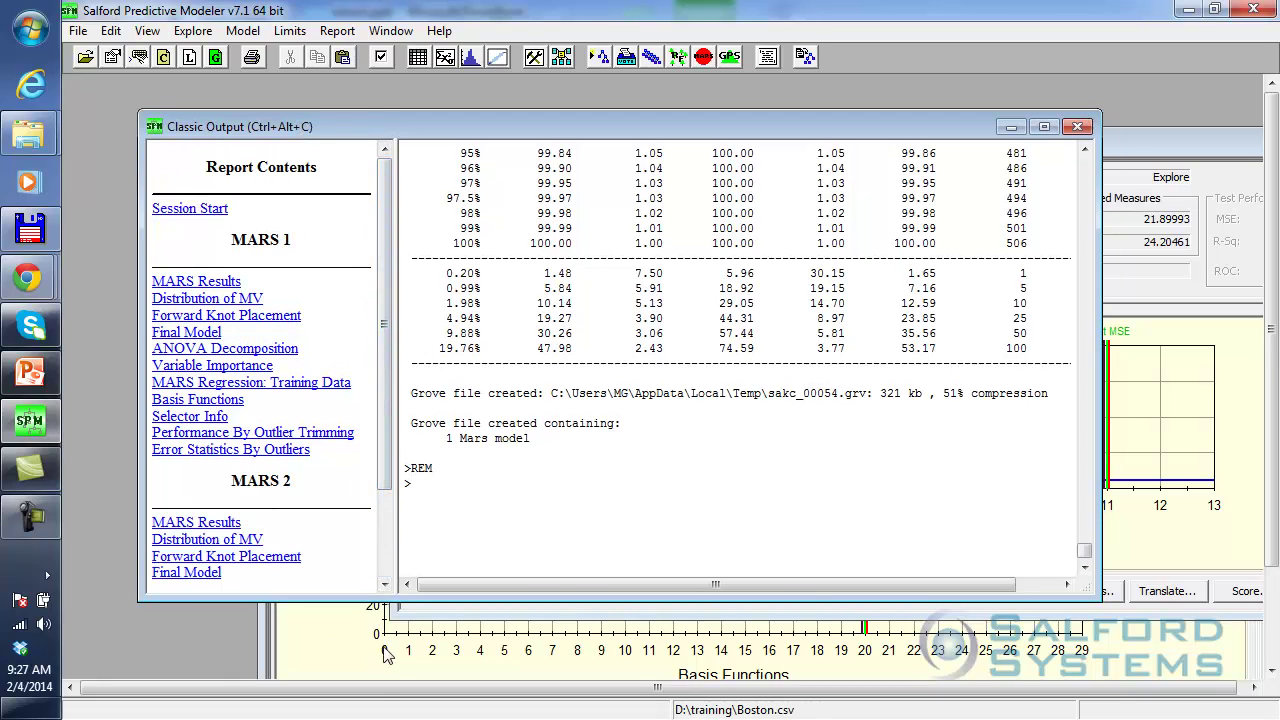